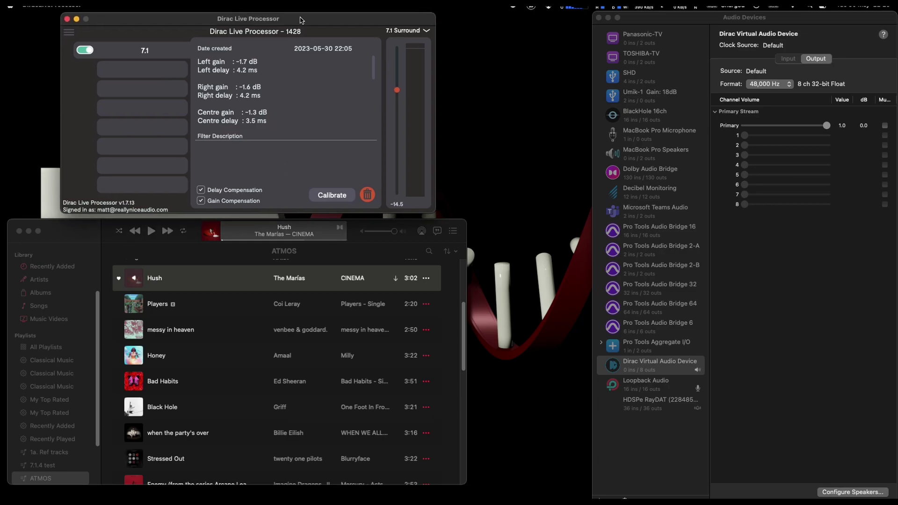
- Position the Dirac window, select Dirac Virtual Audio Device, and play Hush in Music
drag(303, 17, 345, 17)
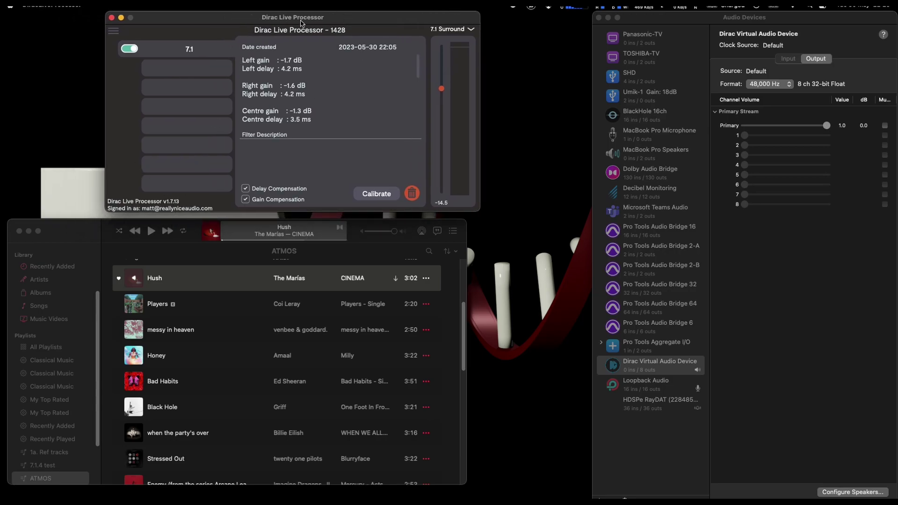
drag(310, 17, 312, 17)
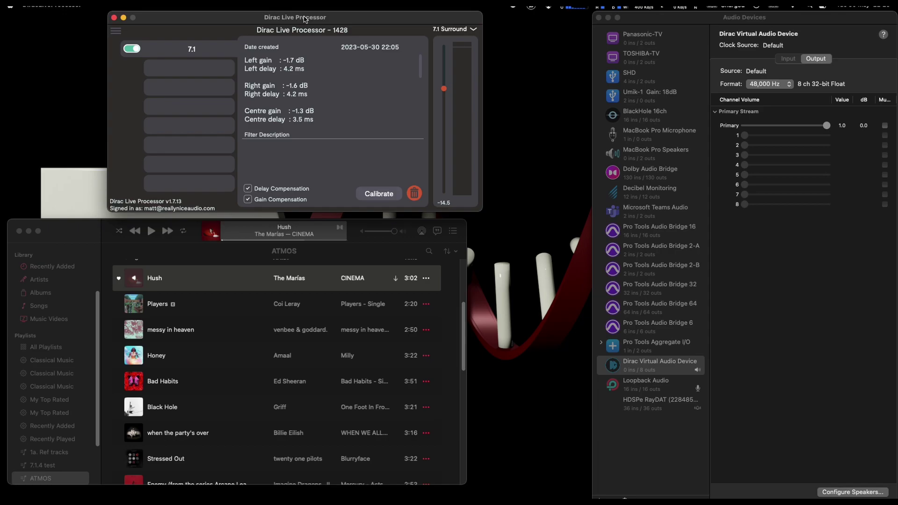
drag(309, 18, 302, 20)
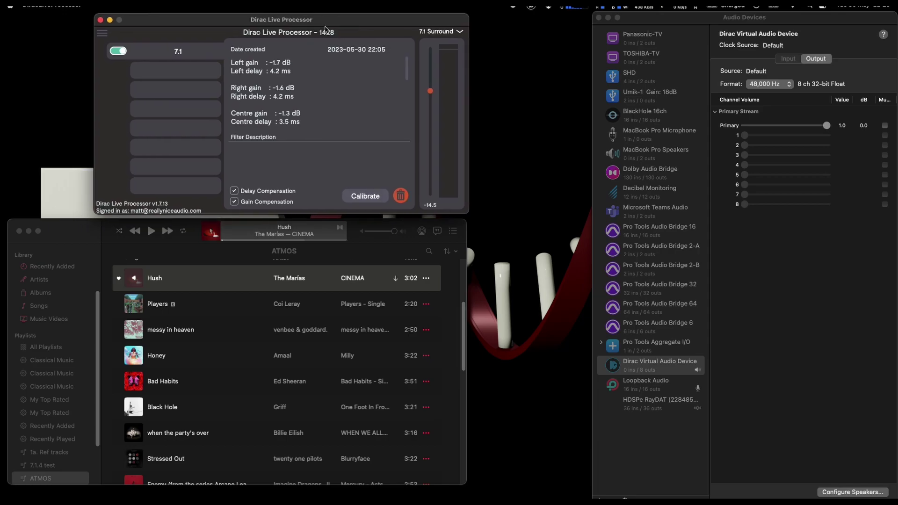
click(650, 371)
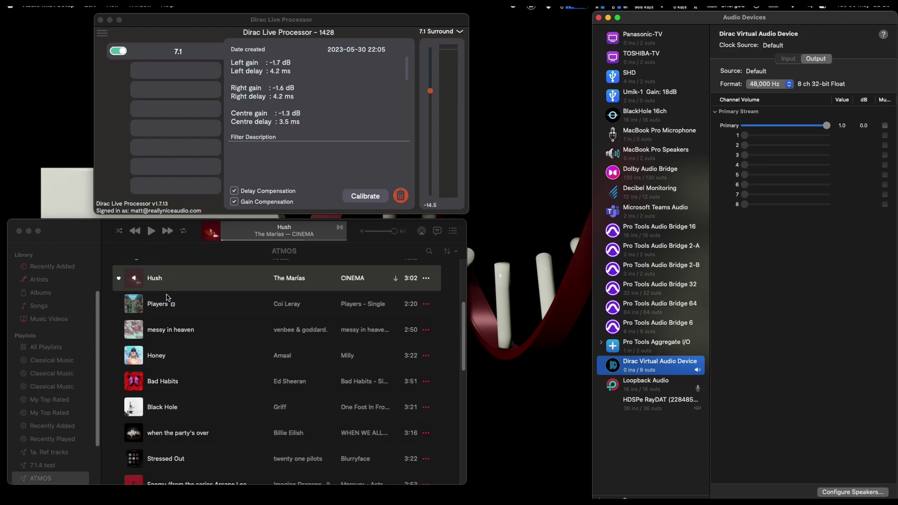
double_click(157, 283)
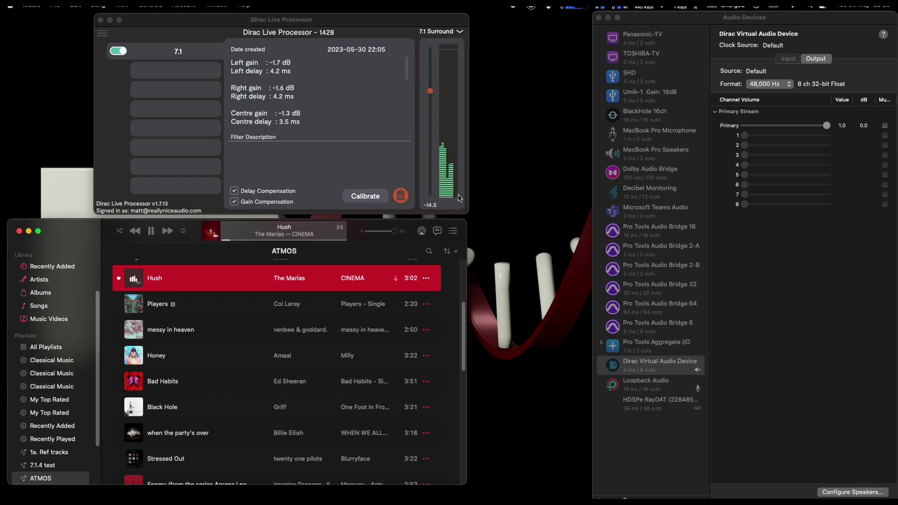
- Review the Dirac device's 7.1 Surround speaker layout, then pause Hush in Music
click(848, 492)
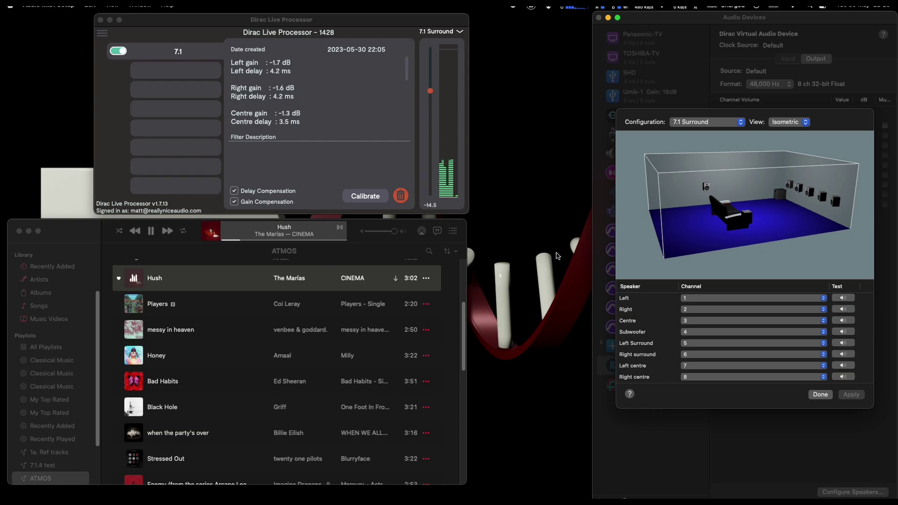
click(821, 394)
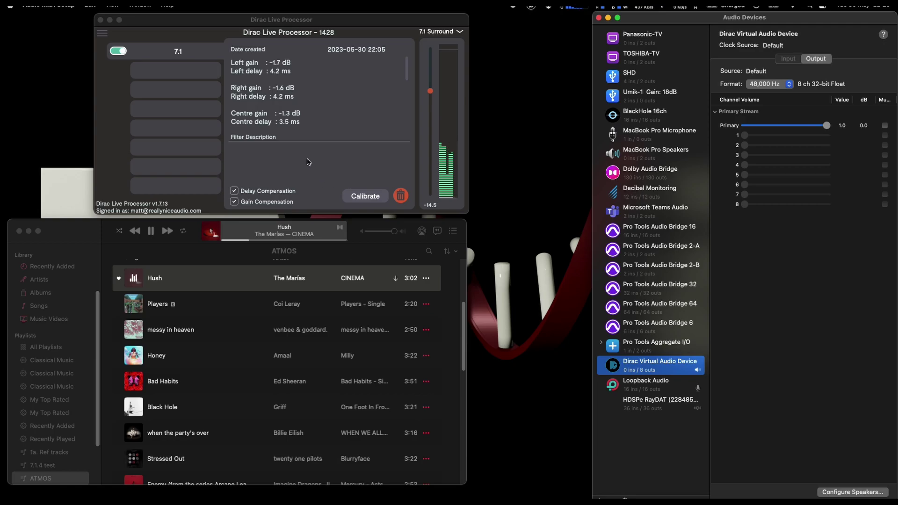
click(150, 230)
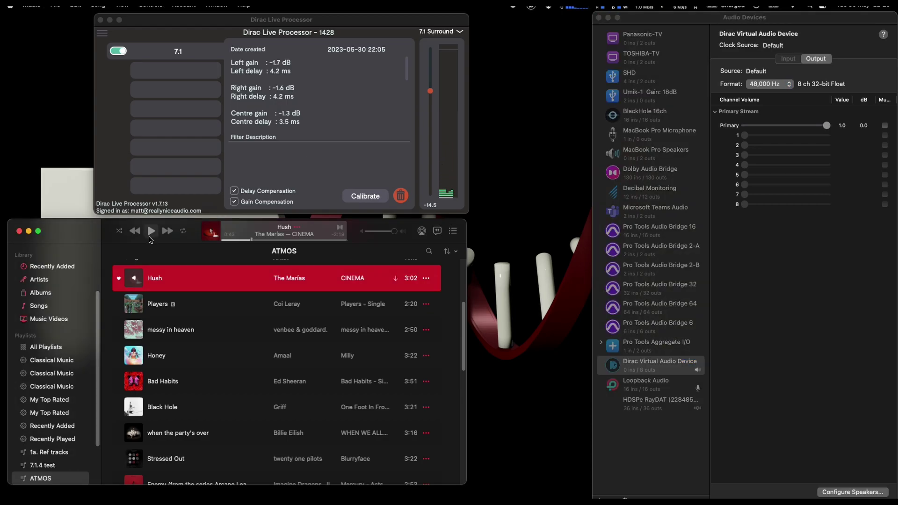
- Quit Music and Dirac Live Processor with Cmd+Q
key(super+q)
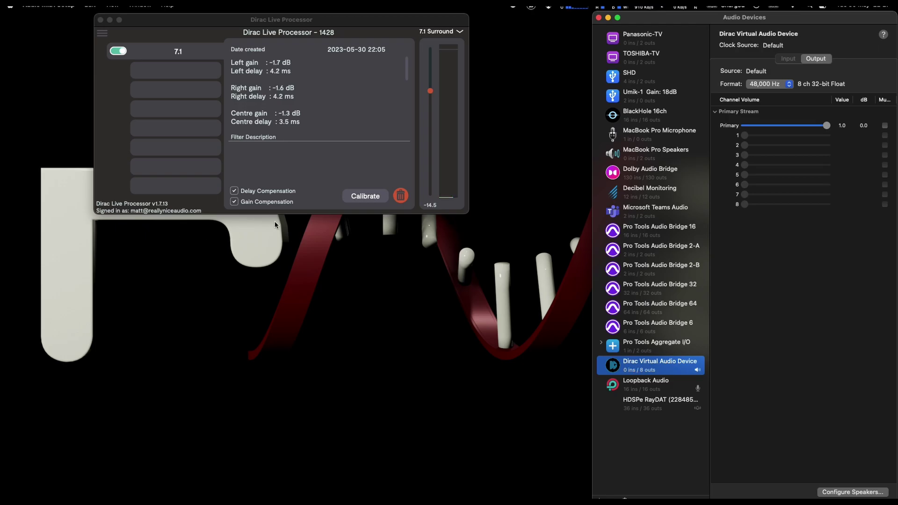
click(325, 141)
key(super+q)
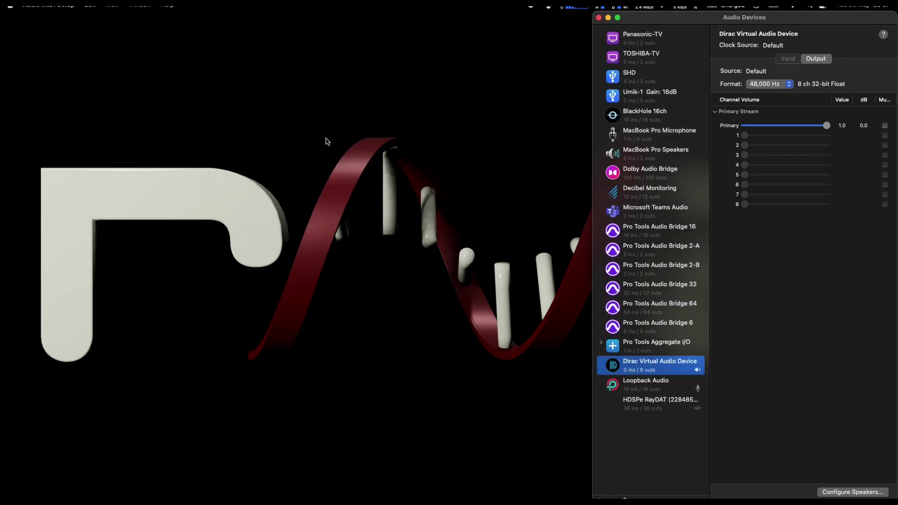
- Make BlackHole 16ch the system sound output device
click(653, 114)
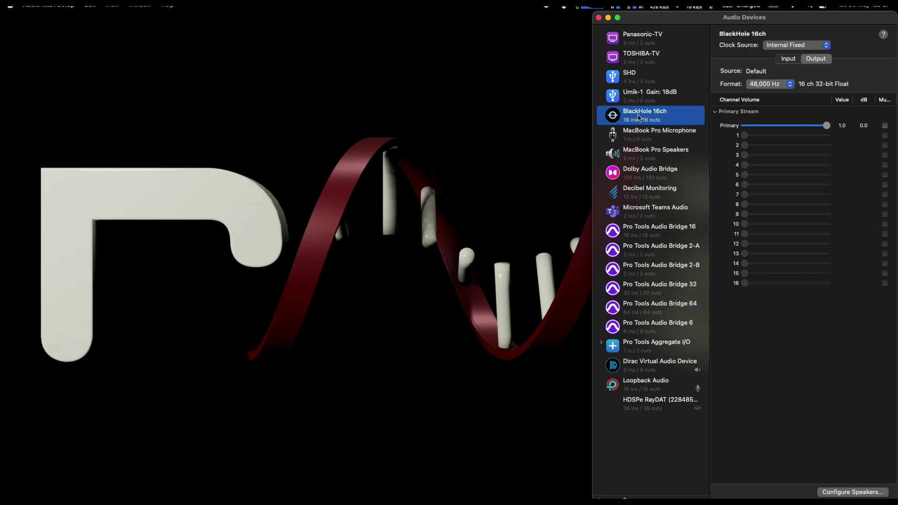
right_click(644, 118)
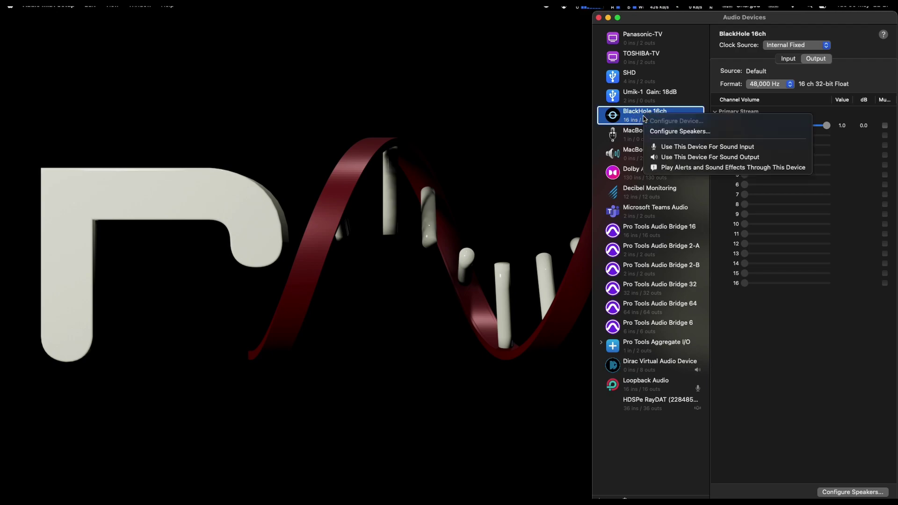
click(665, 158)
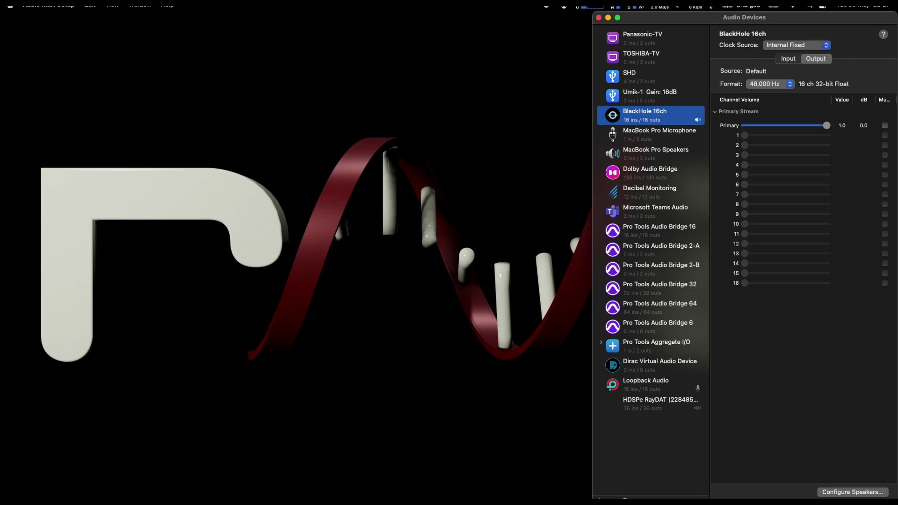
mouse_move(585, 496)
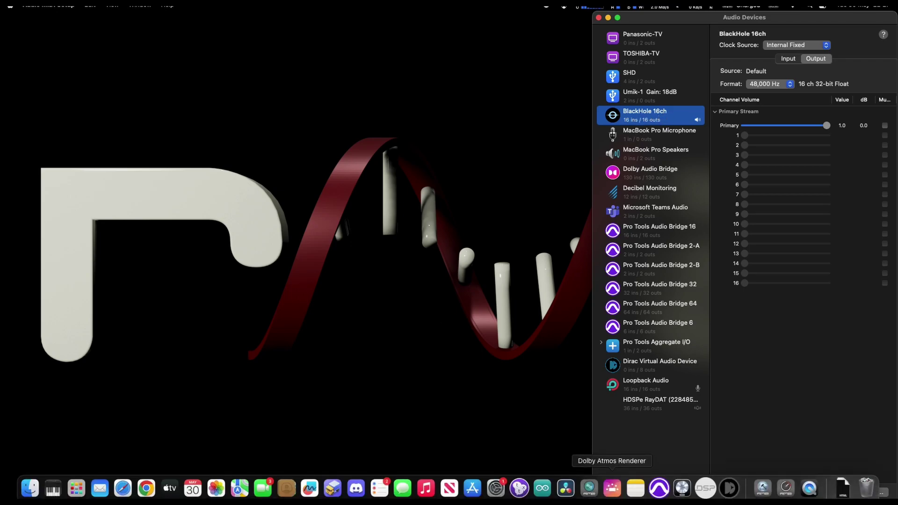
- Relaunch Music from the Dock to show the 25-song ATMOS playlist
click(425, 488)
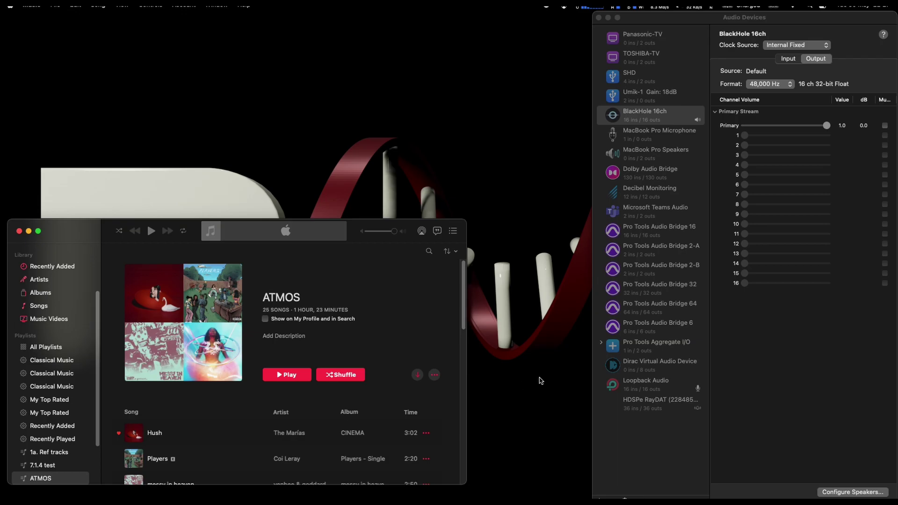
mouse_move(716, 499)
- Open dirac.logicx, check Logic's audio device settings, and return to Music
click(651, 458)
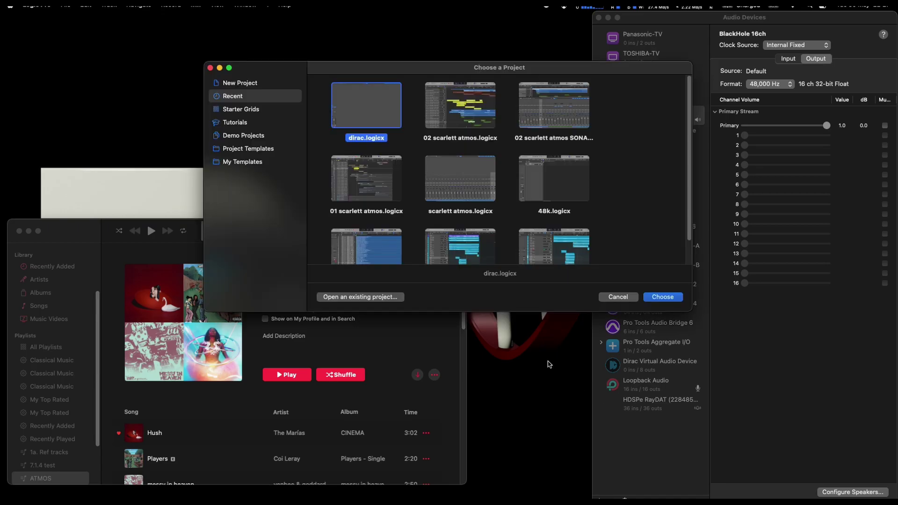
double_click(372, 124)
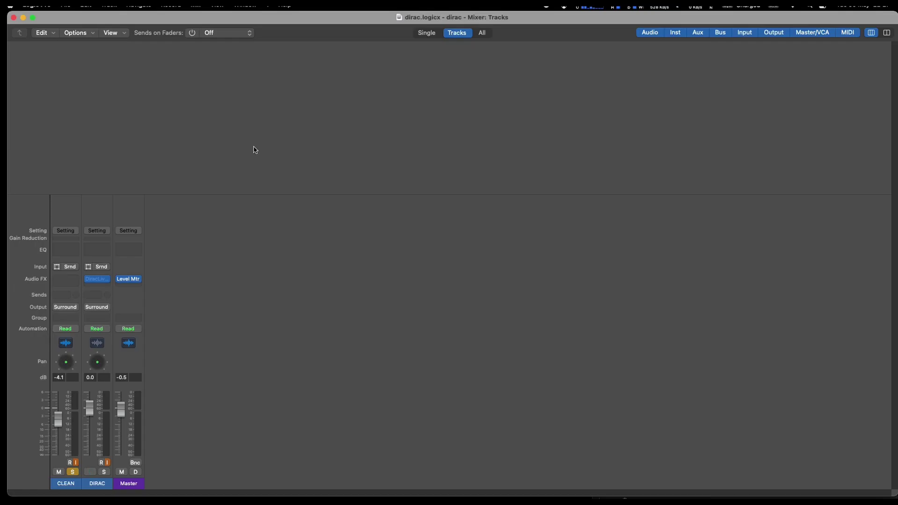
click(37, 5)
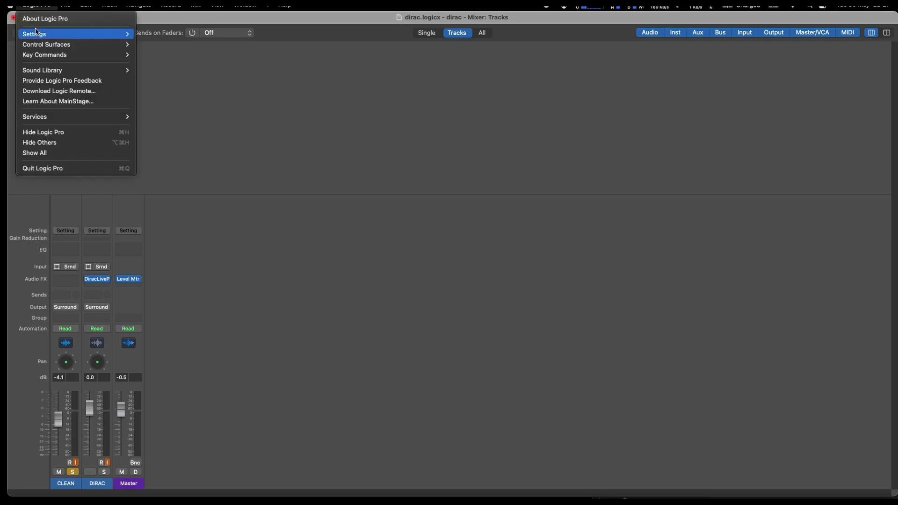
mouse_move(37, 32)
click(279, 51)
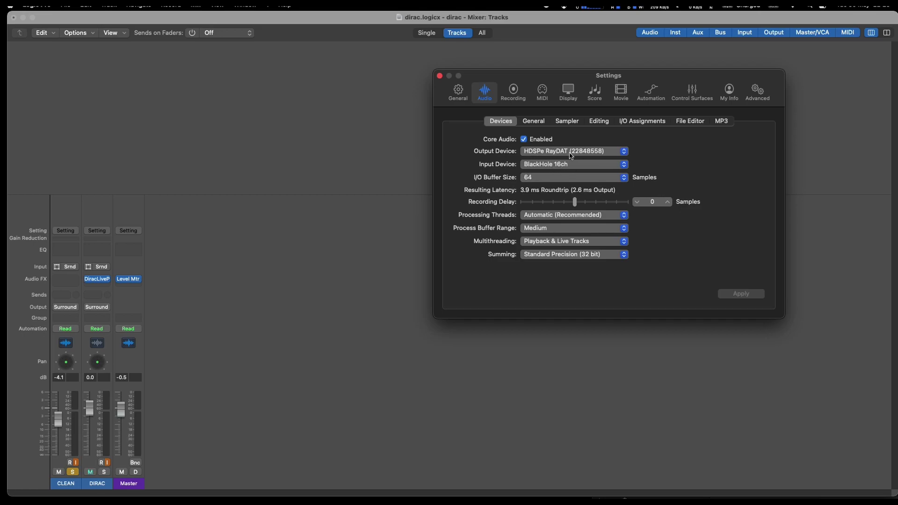
key(super+Tab)
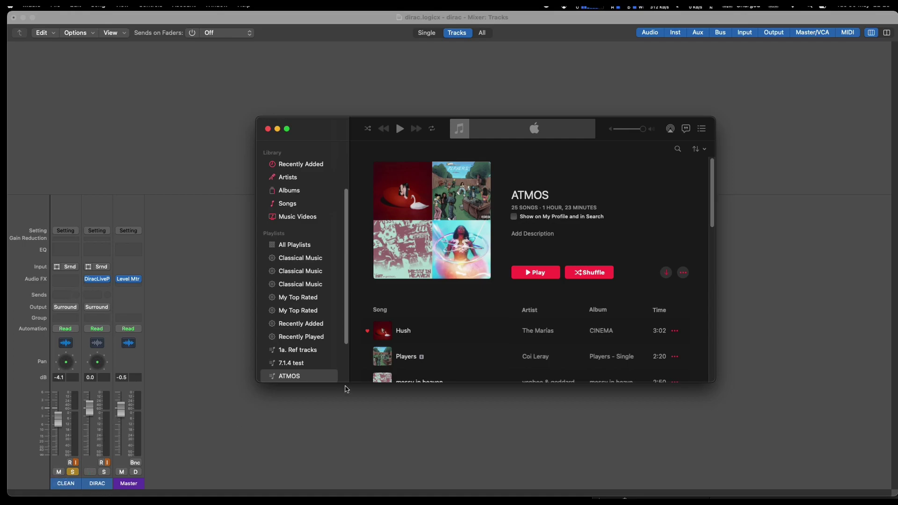
- Play Hush through the unmuted, soloed DIRAC channel instead of CLEAN, and open its DiracLiveP plugin
click(383, 332)
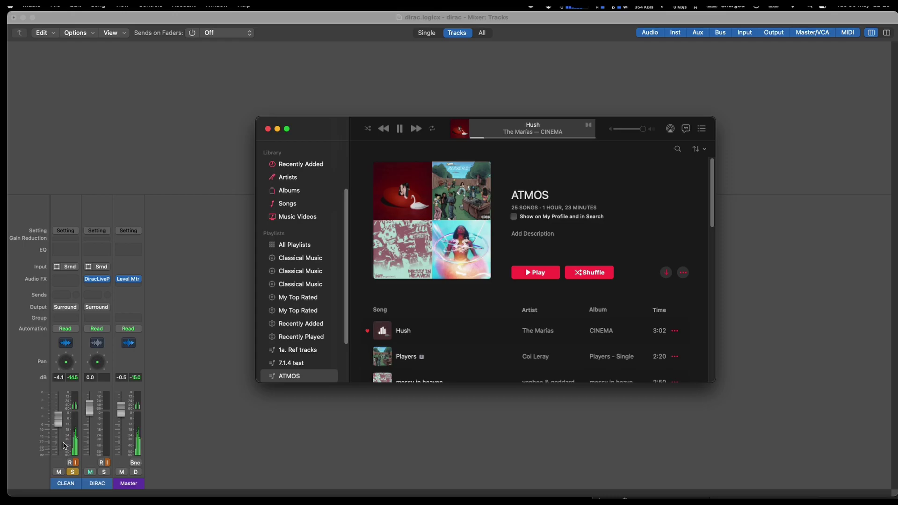
click(90, 472)
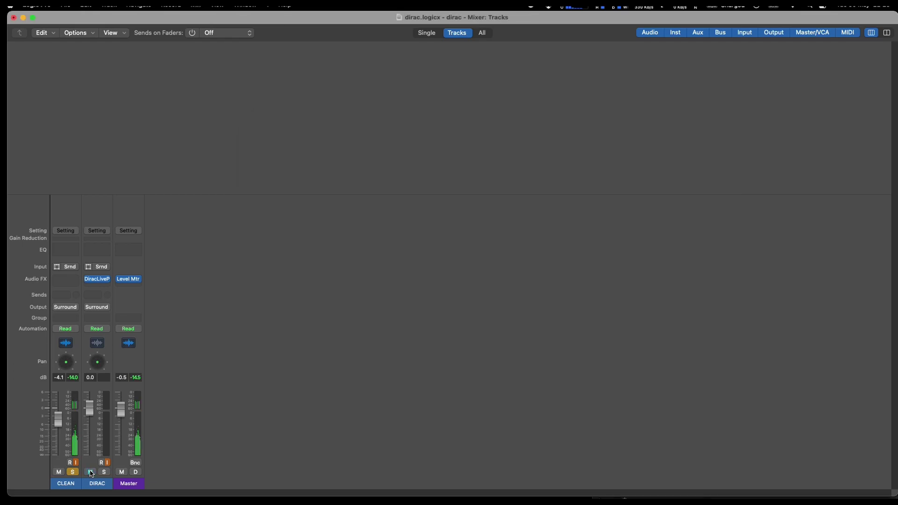
click(90, 472)
click(104, 473)
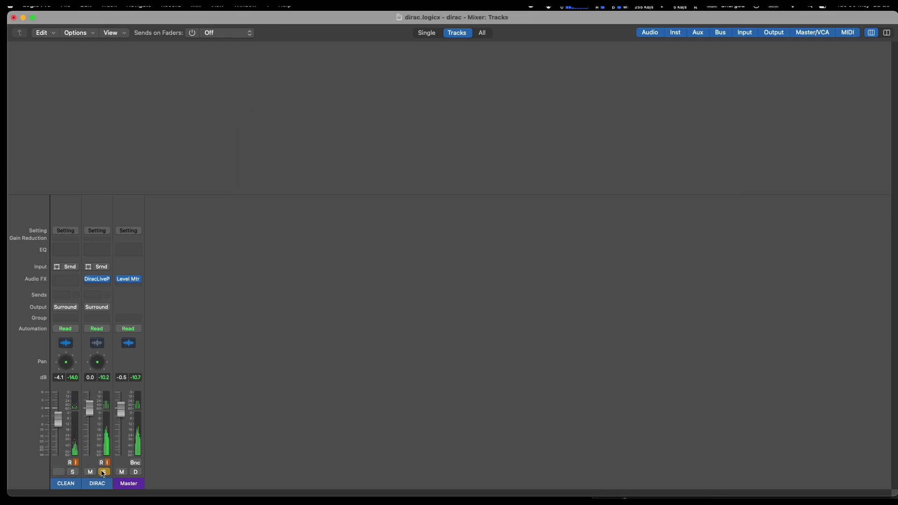
click(100, 281)
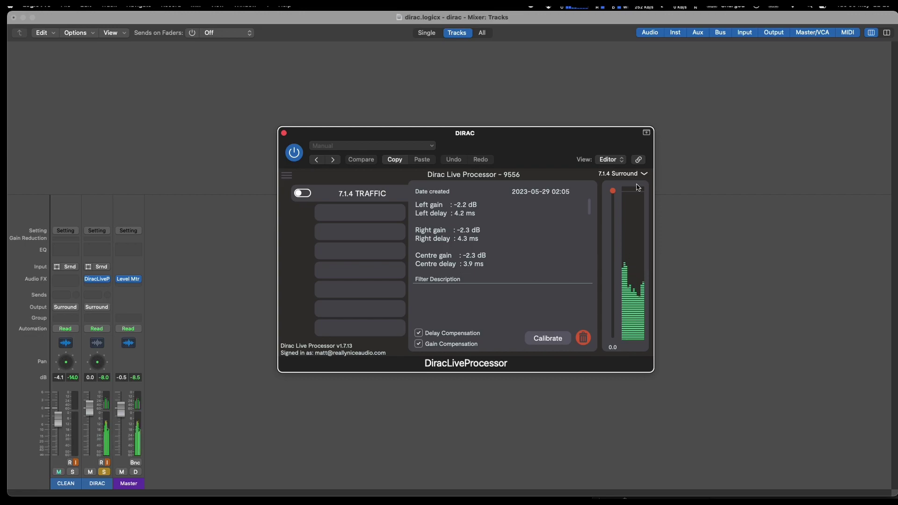
- Enable the 7.1.4 TRAFFIC filter, then resize, move and close the Music window
click(303, 193)
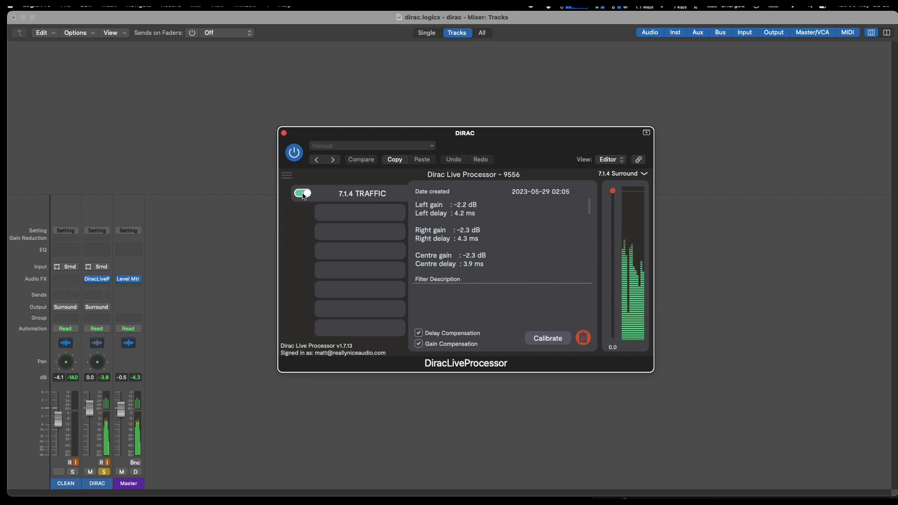
key(super+Tab)
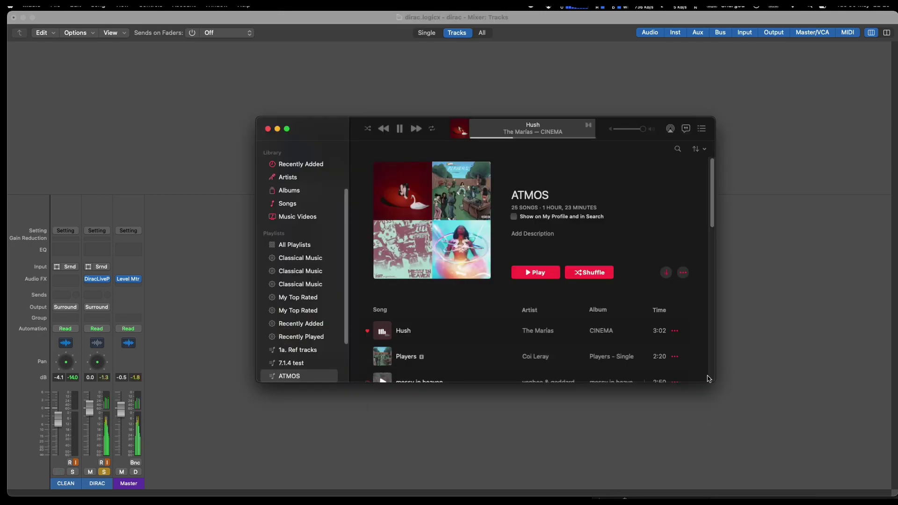
drag(709, 378, 744, 490)
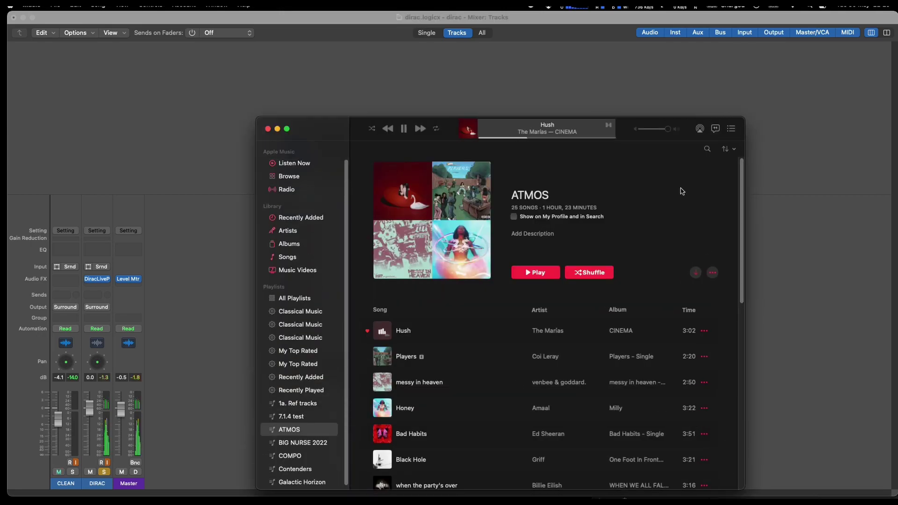
drag(647, 121, 687, 15)
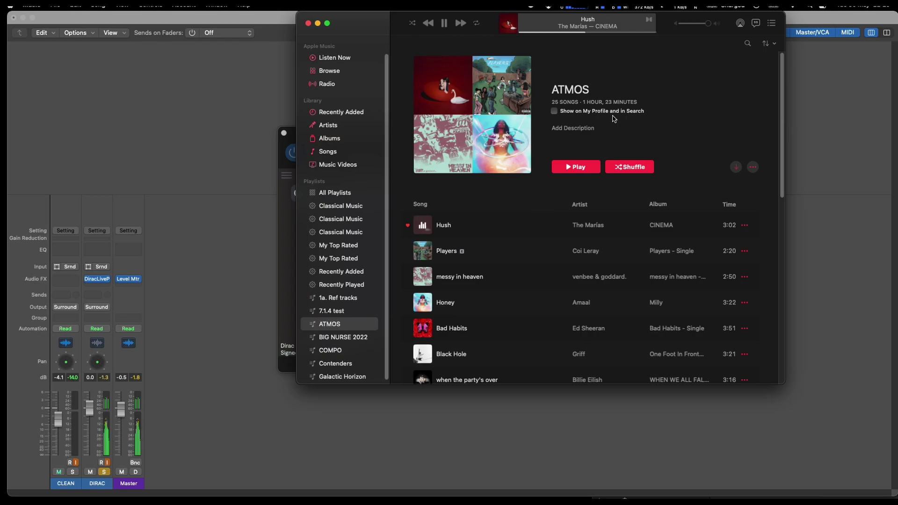
click(309, 24)
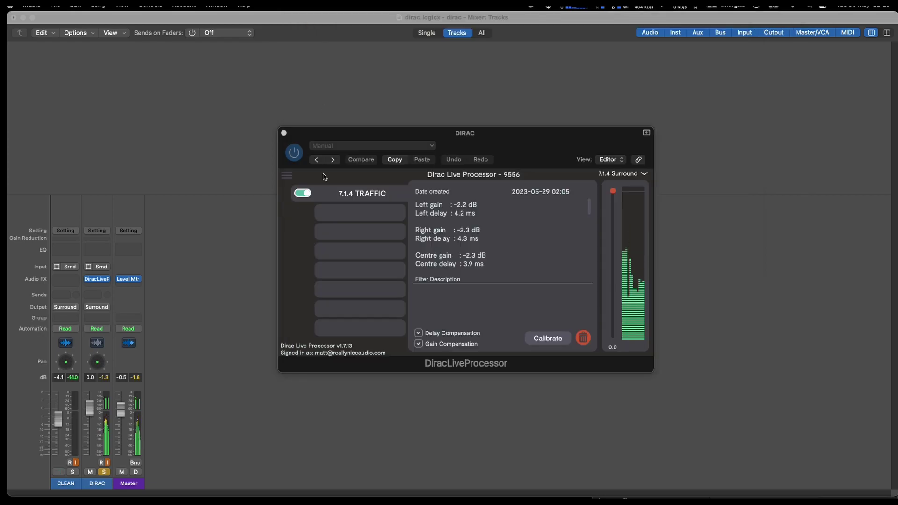
- Inspect Dirac Virtual Audio Device: 8 output channels, 48,000 Hz, 32-bit float
key(super+Tab)
key(super+Tab)
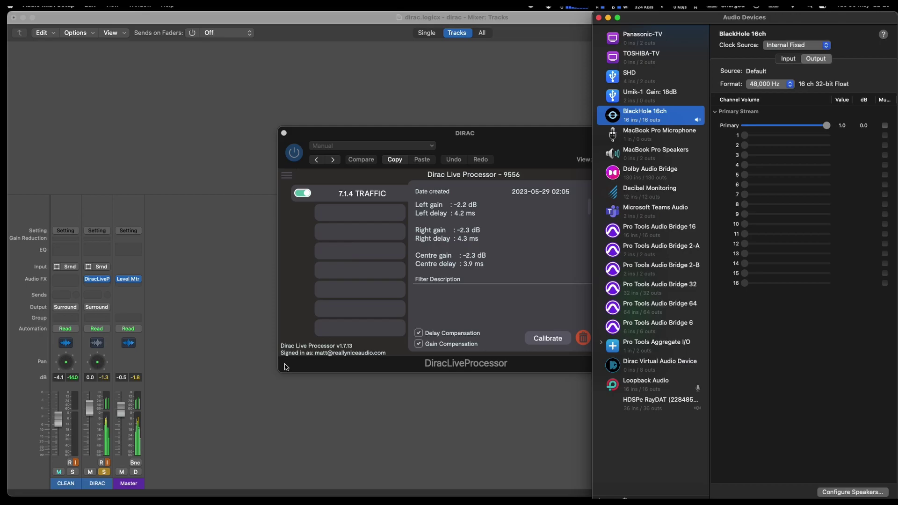
click(668, 361)
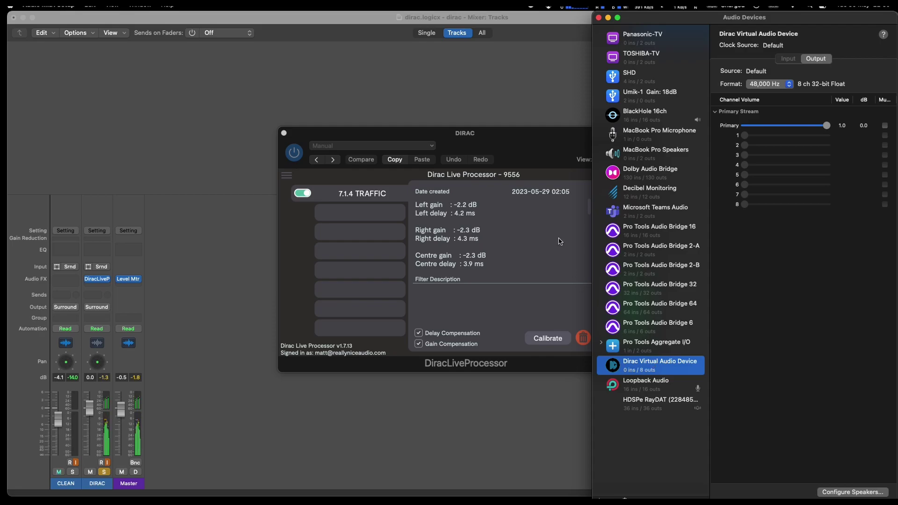
drag(544, 132, 423, 127)
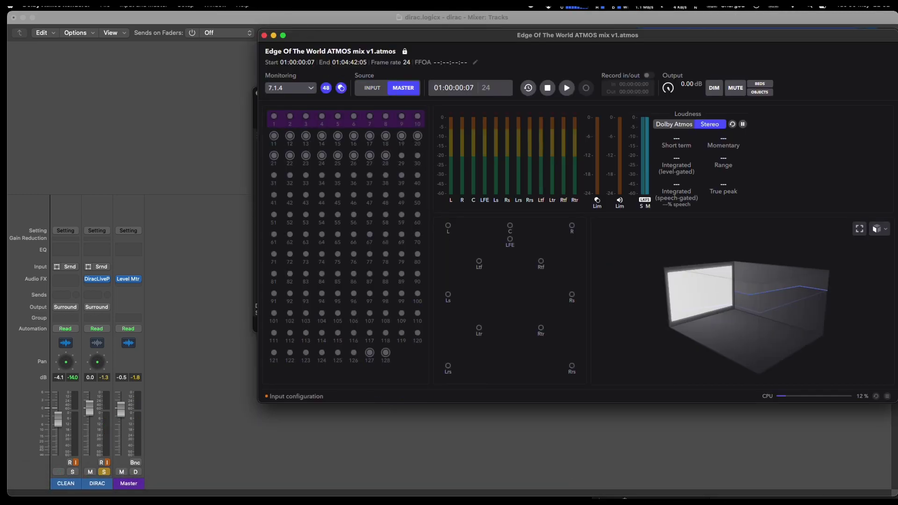
- Change the Renderer's audio output device from HDSPe RayDAT to BlackHole 16ch and accept
click(65, 5)
click(94, 35)
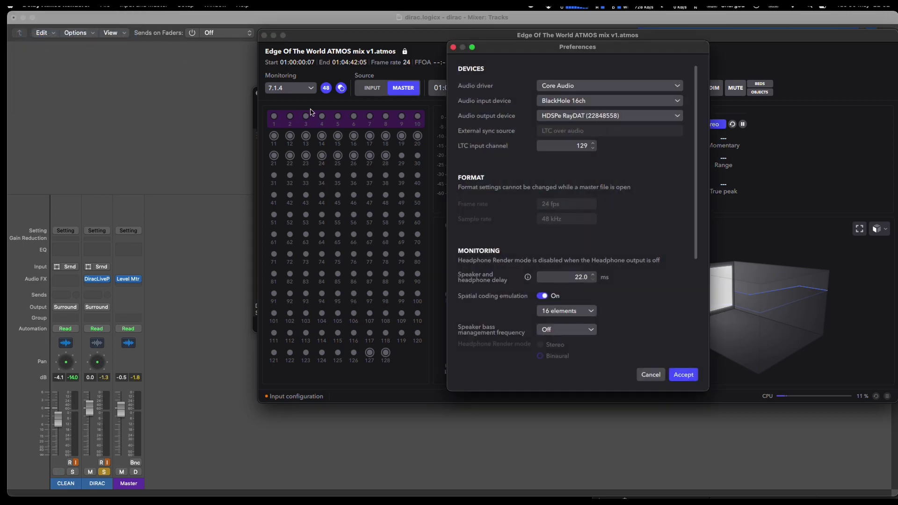
click(556, 115)
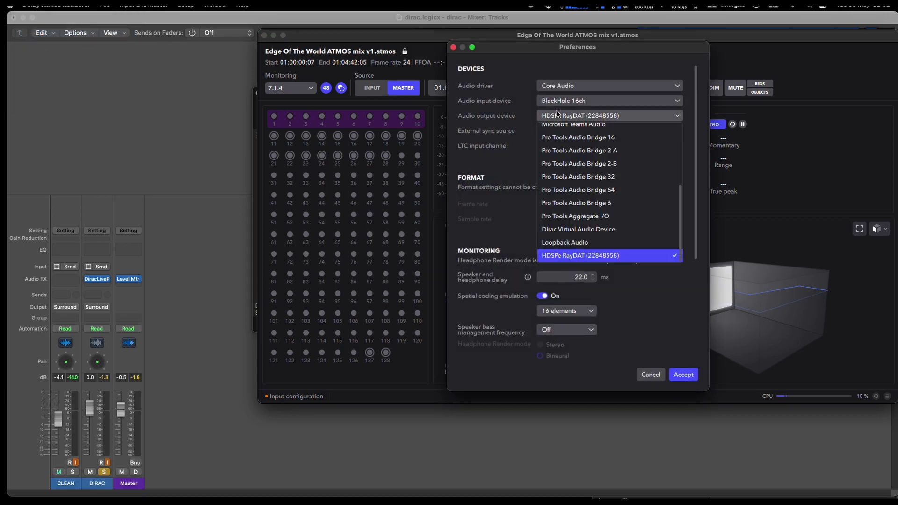
scroll(548, 183, up, 3)
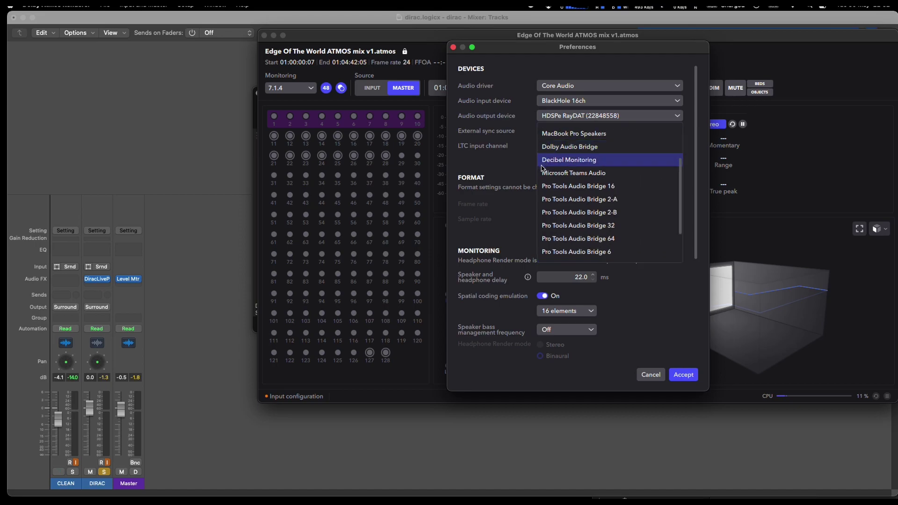
scroll(549, 161, up, 3)
click(568, 165)
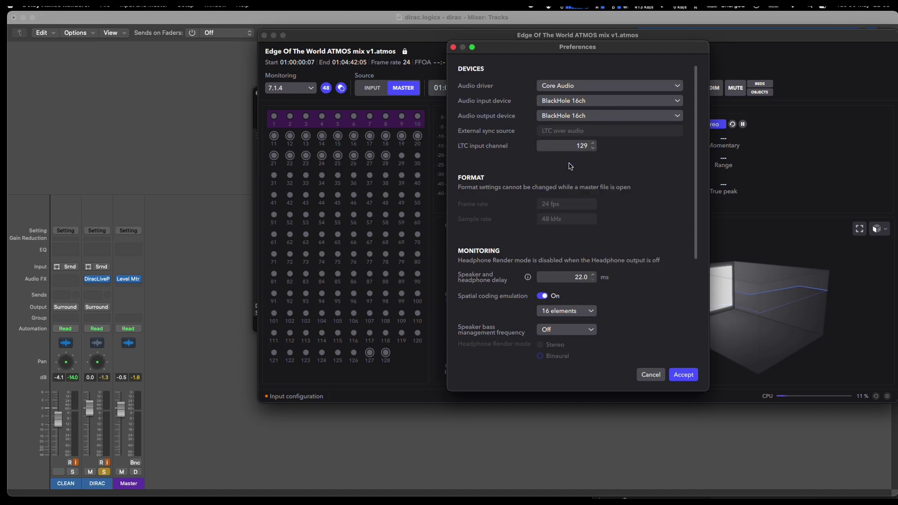
click(683, 375)
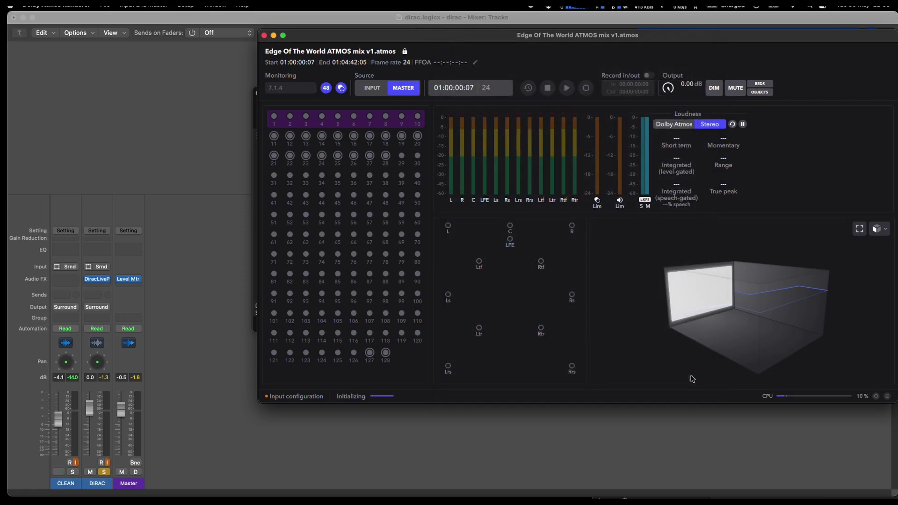
- Play the Edge Of The World ATMOS mix and bring Logic's Dirac plug-in forward
click(567, 88)
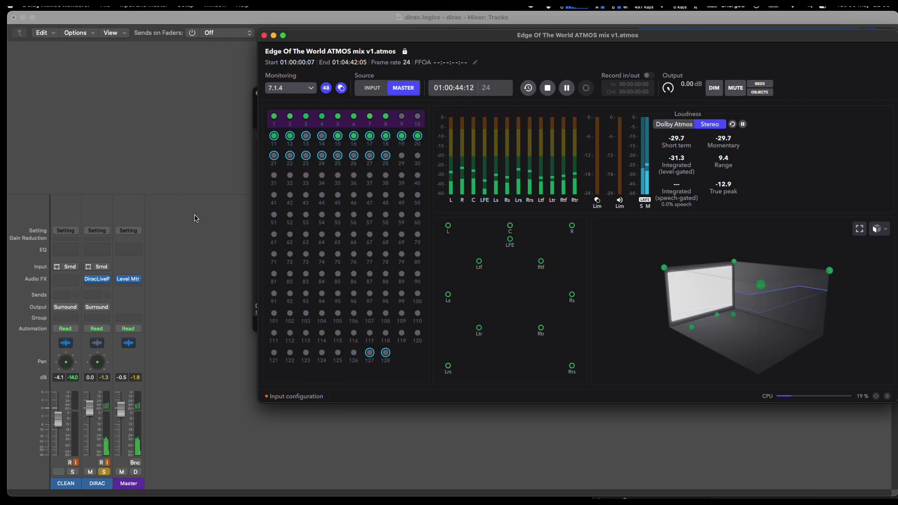
click(148, 322)
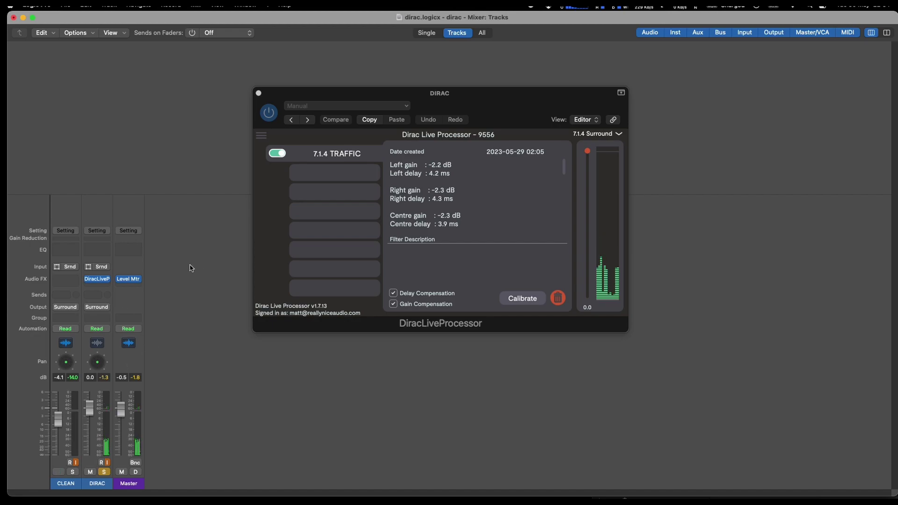
- Close the Dirac plug-in window so only the Logic mixer strips remain
click(258, 93)
click(258, 94)
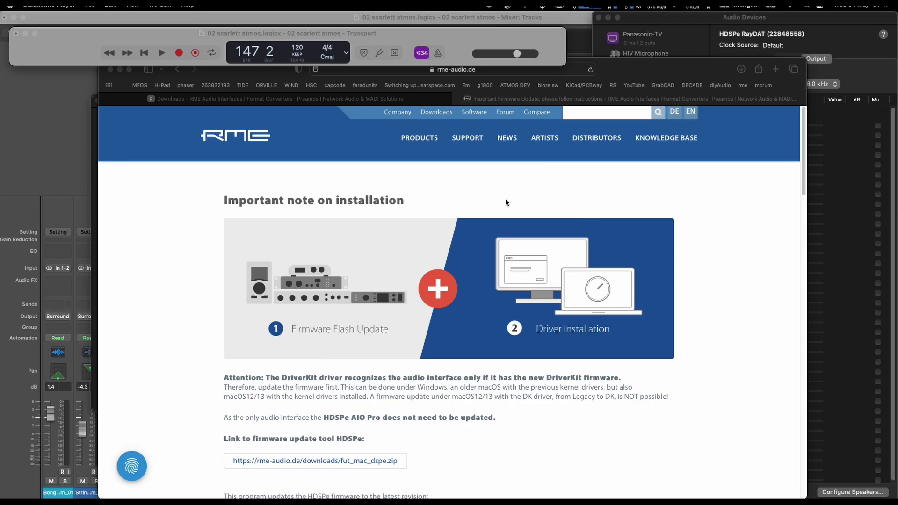
- Scroll through RME's HDSPe DriverKit installation note and its firmware version table
scroll(434, 272, down, 5)
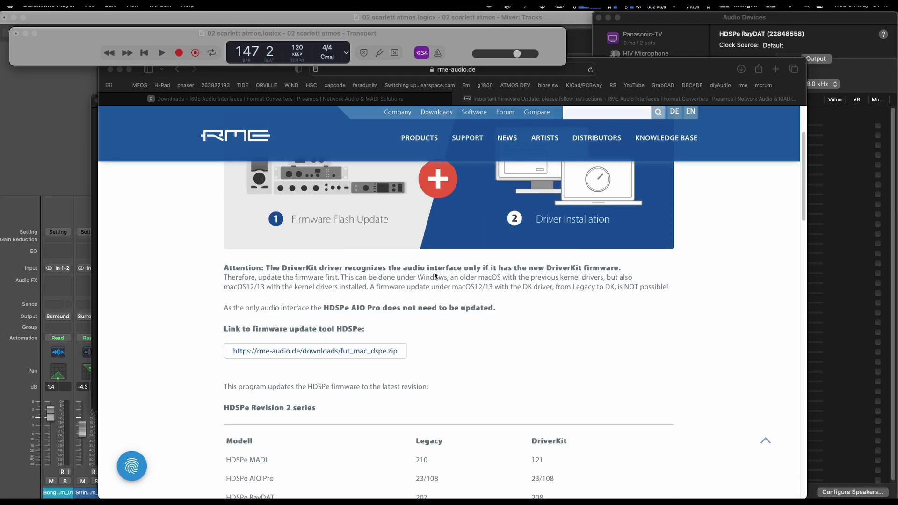
scroll(434, 275, up, 3)
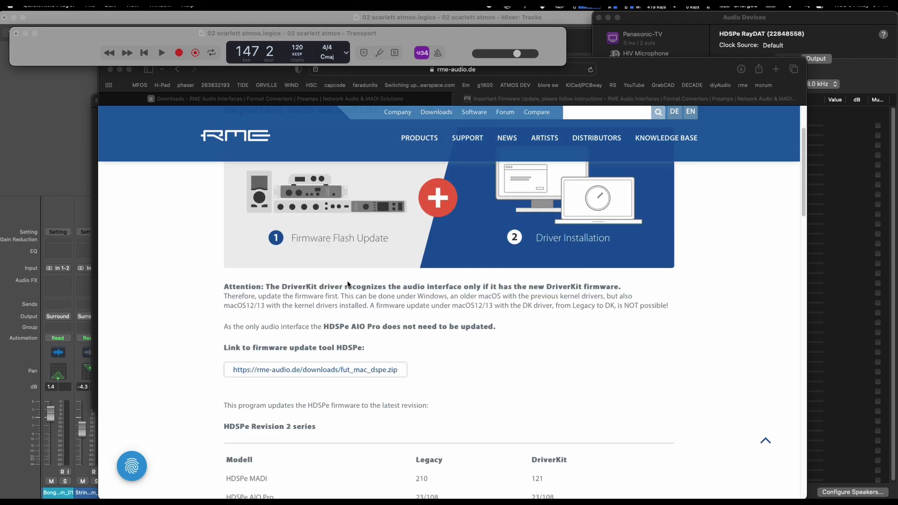
scroll(475, 263, up, 2)
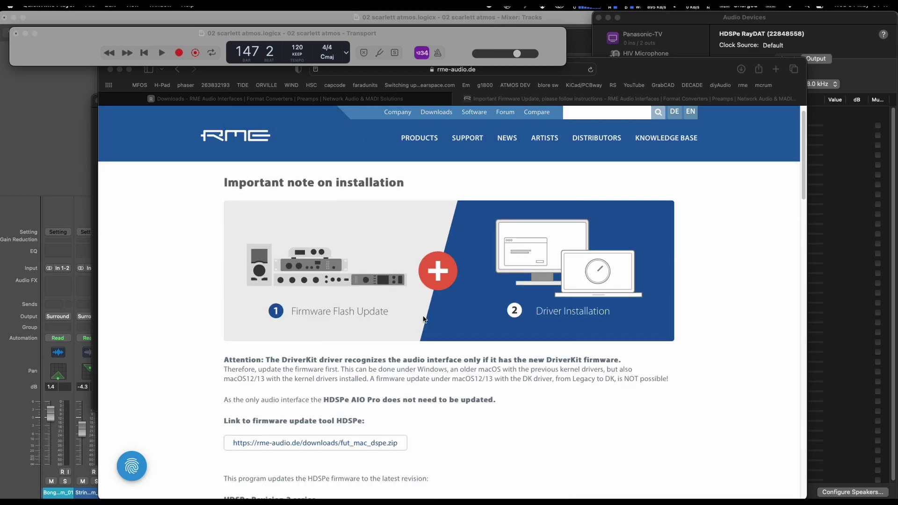
scroll(424, 320, down, 3)
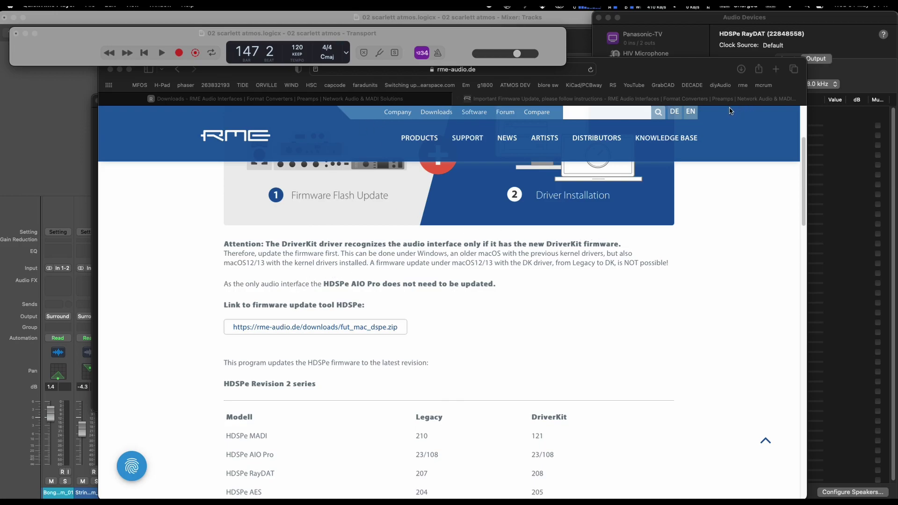
scroll(379, 302, up, 5)
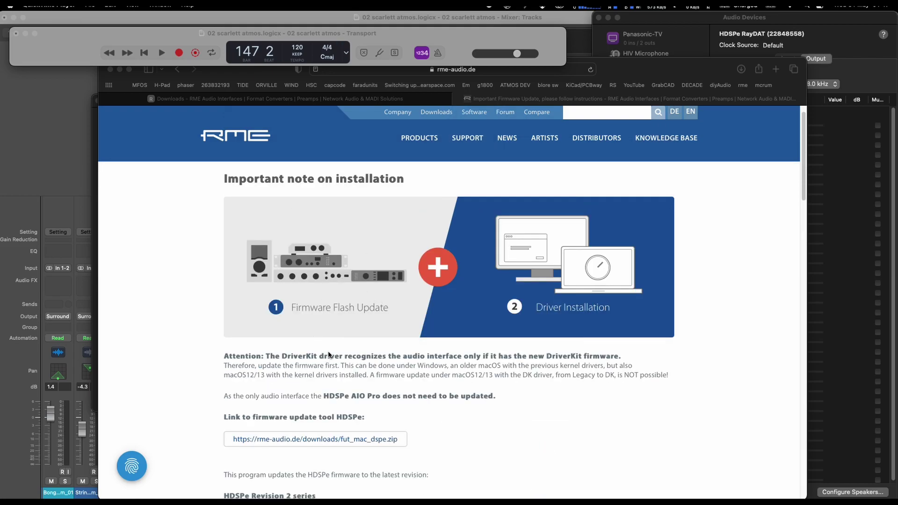
scroll(307, 370, down, 1)
scroll(309, 364, down, 4)
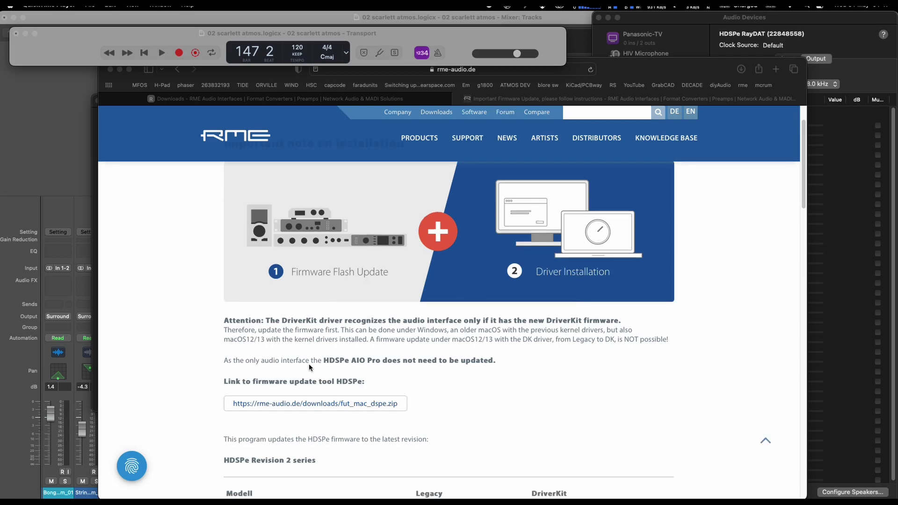
scroll(308, 362, up, 3)
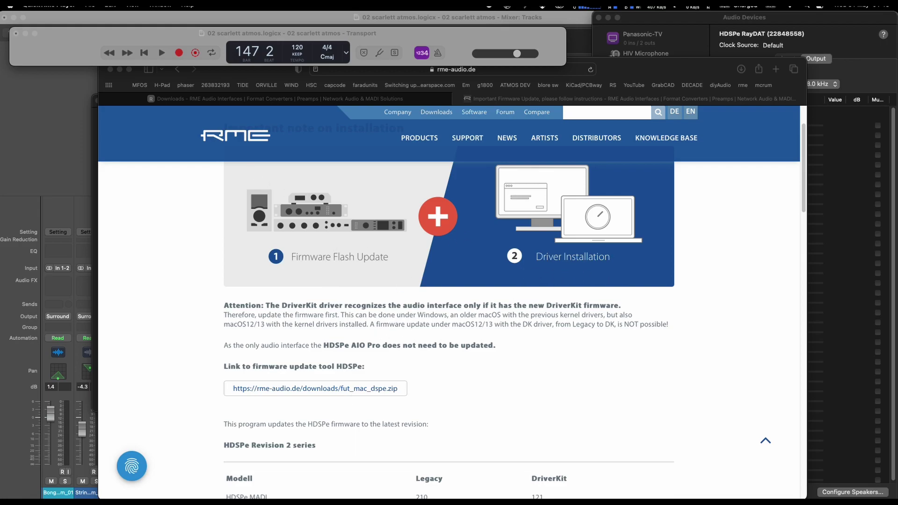
- Confirm RayDAT driver version 1.08 in HDSPe Settings, then close it and the Safari window
mouse_move(753, 491)
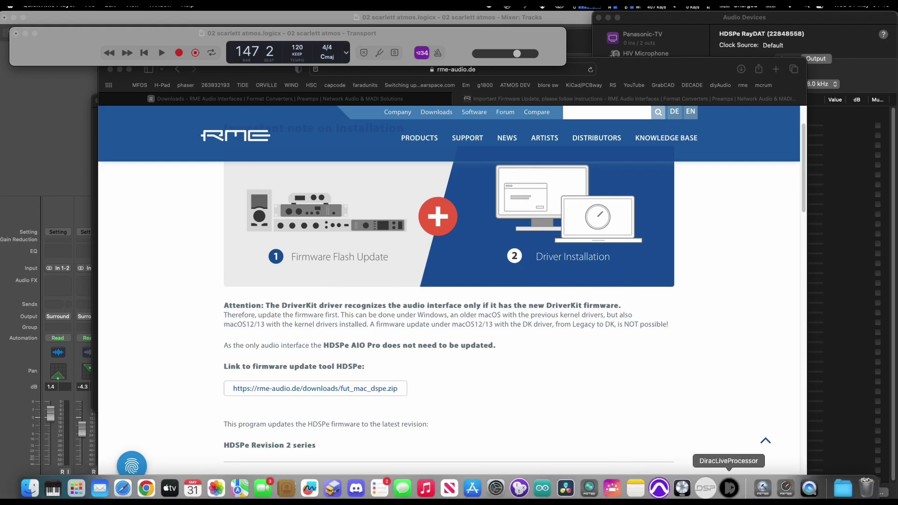
click(762, 489)
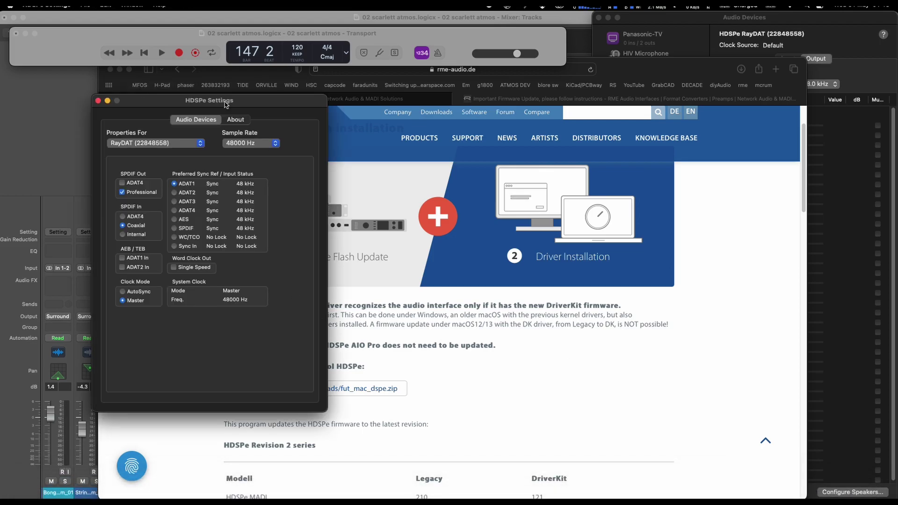
click(236, 120)
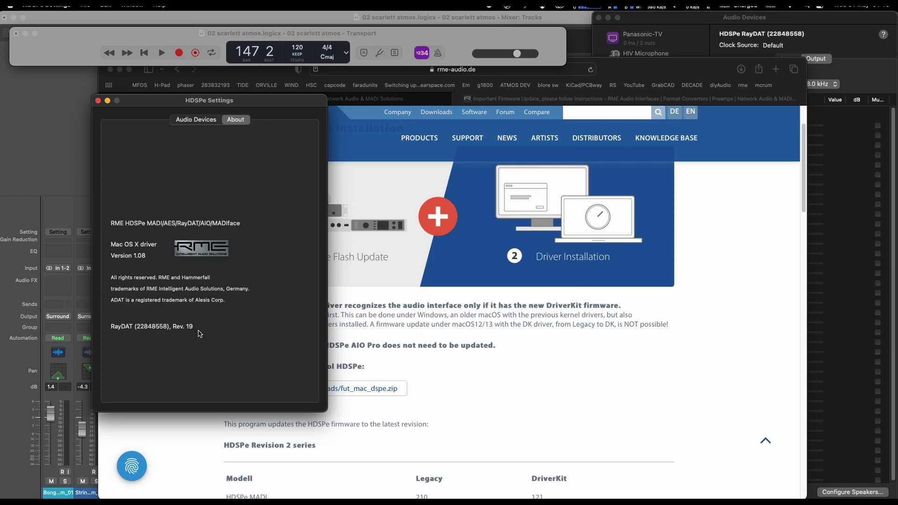
click(97, 100)
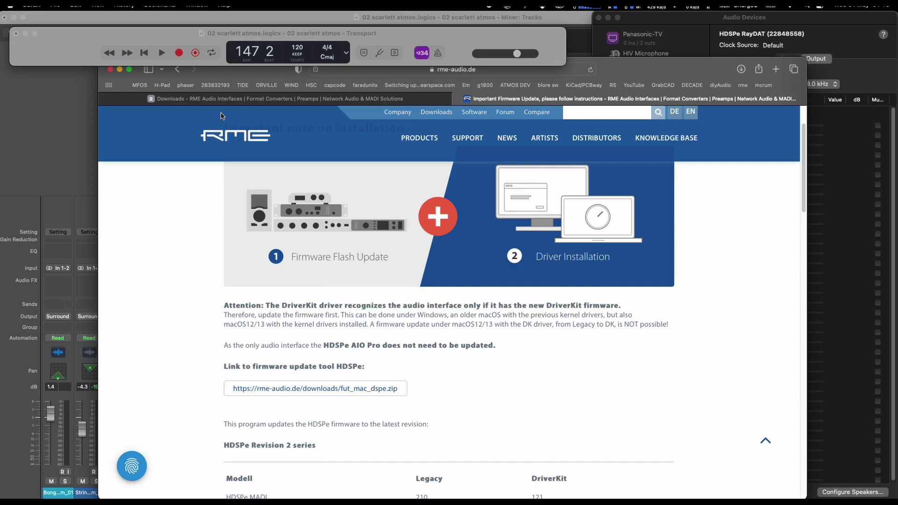
click(110, 70)
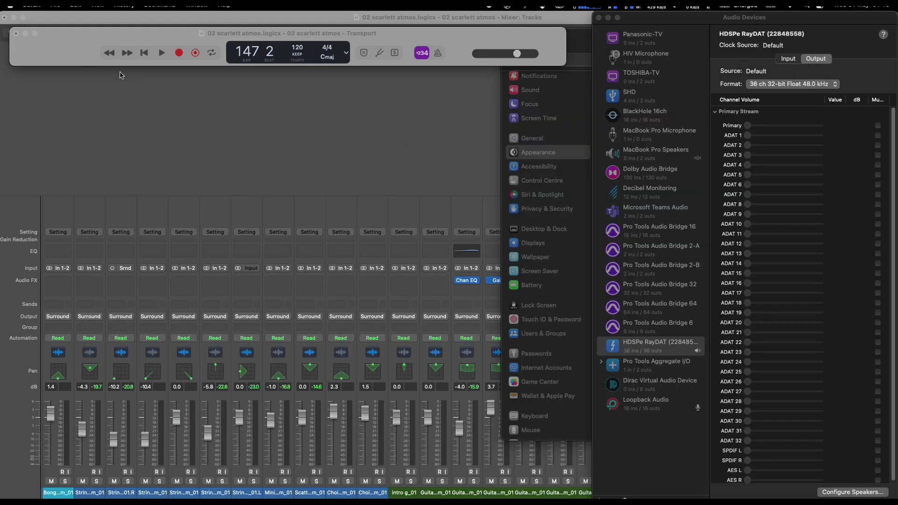
- Bring Logic forward and reopen the Dirac plug-in window on the Master channel
click(599, 18)
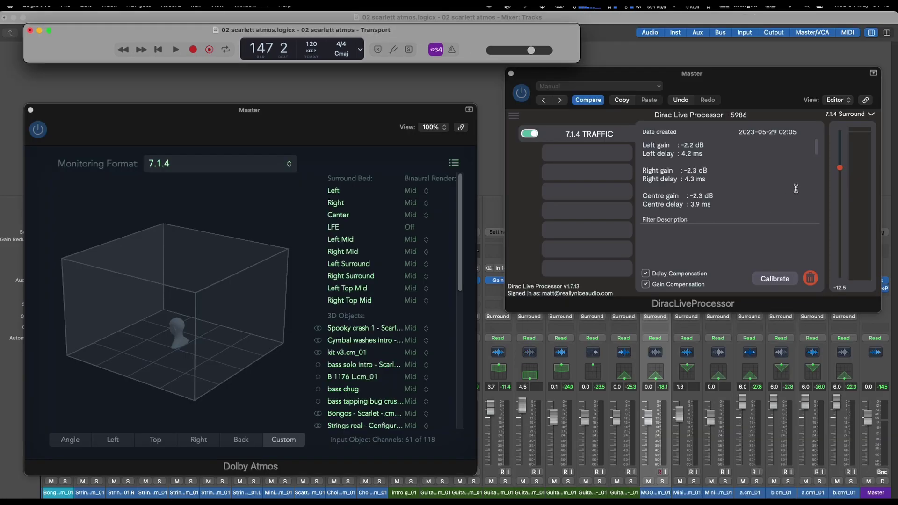
drag(770, 74, 677, 82)
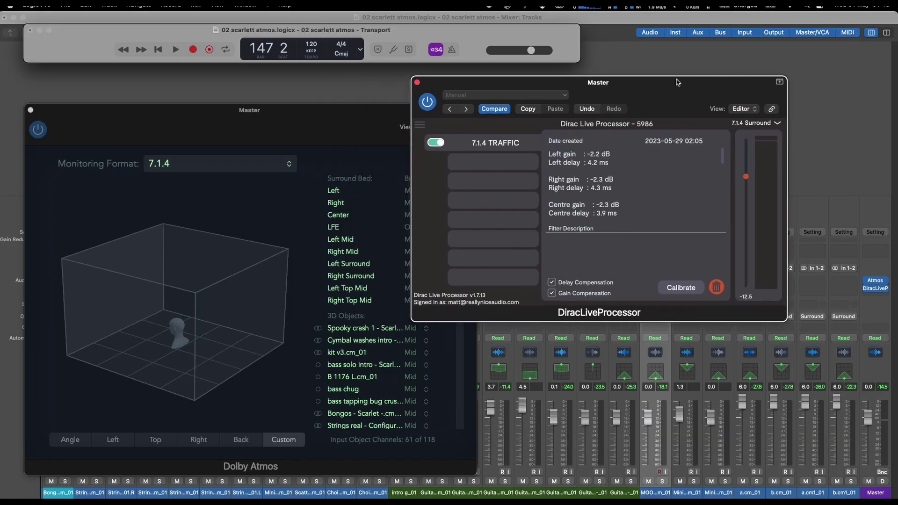
mouse_move(867, 284)
click(877, 290)
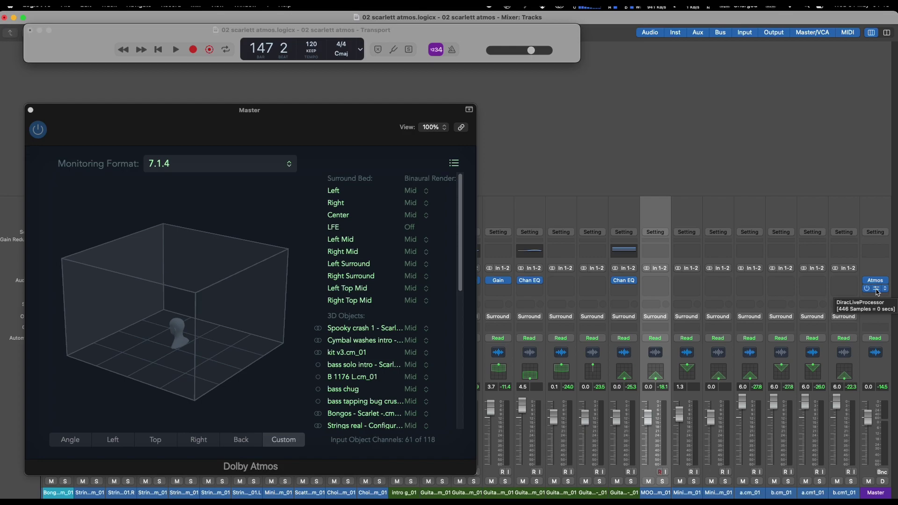
click(876, 290)
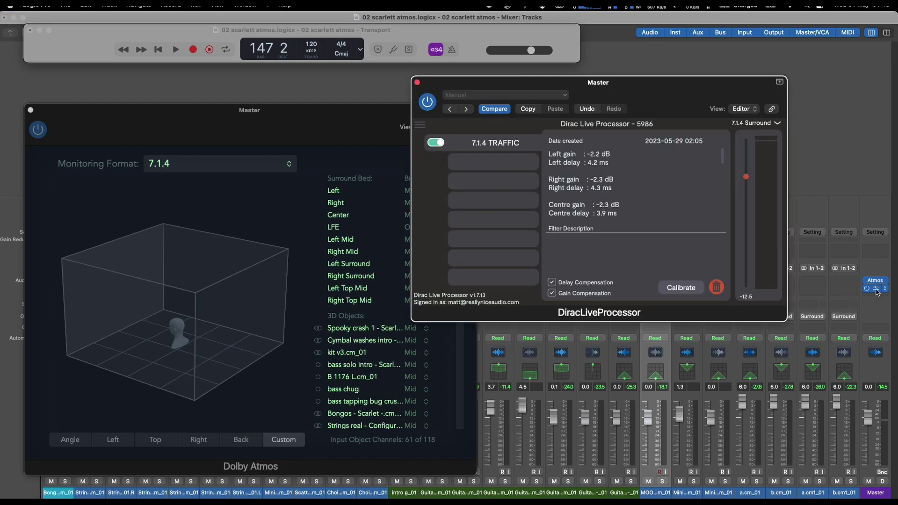
- Compare the 7.1.4 TRAFFIC filter off and on during playback, then stop and move Dirac aside
click(510, 141)
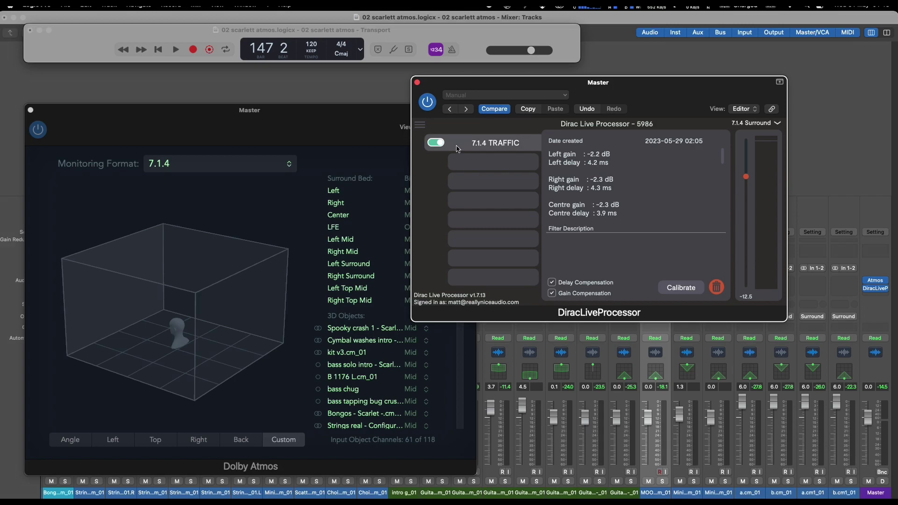
click(176, 49)
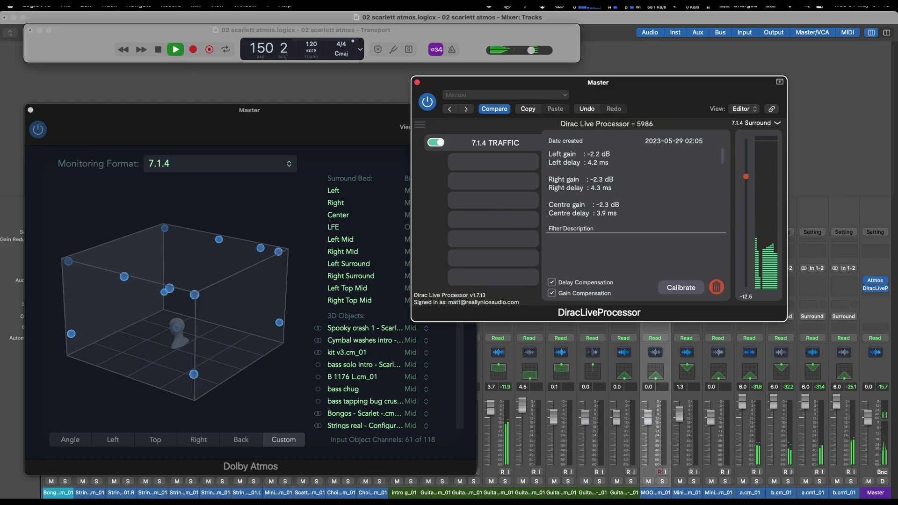
click(438, 143)
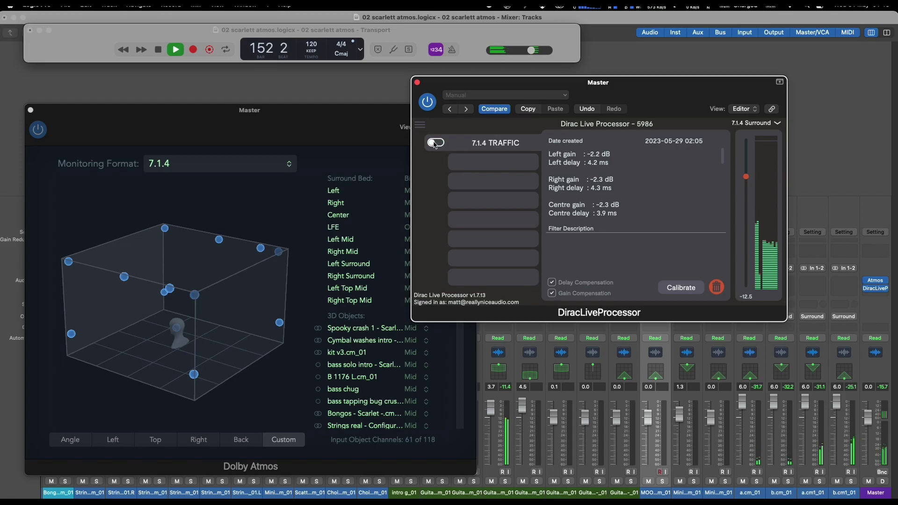
click(436, 143)
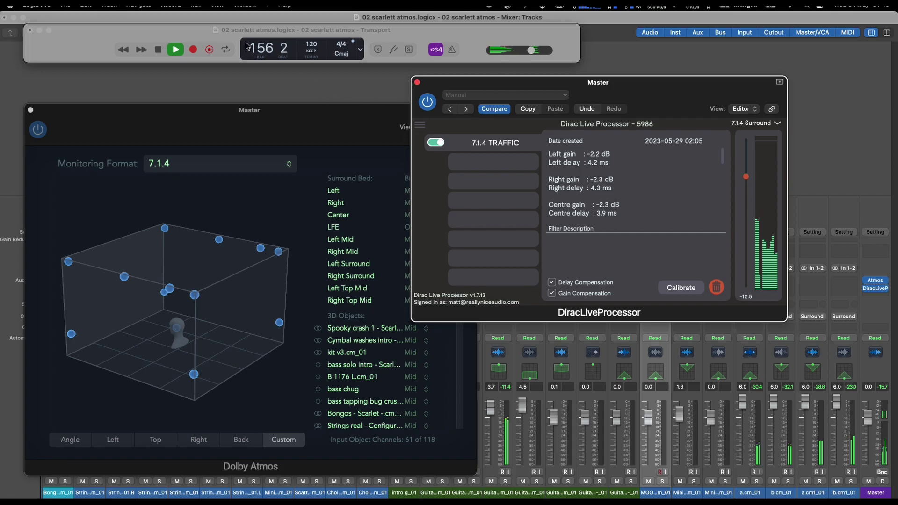
click(159, 49)
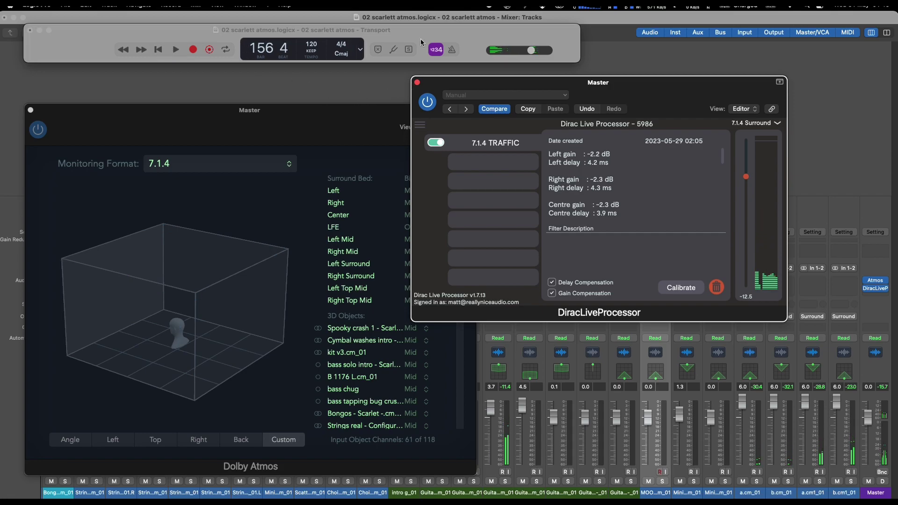
drag(459, 83, 652, 353)
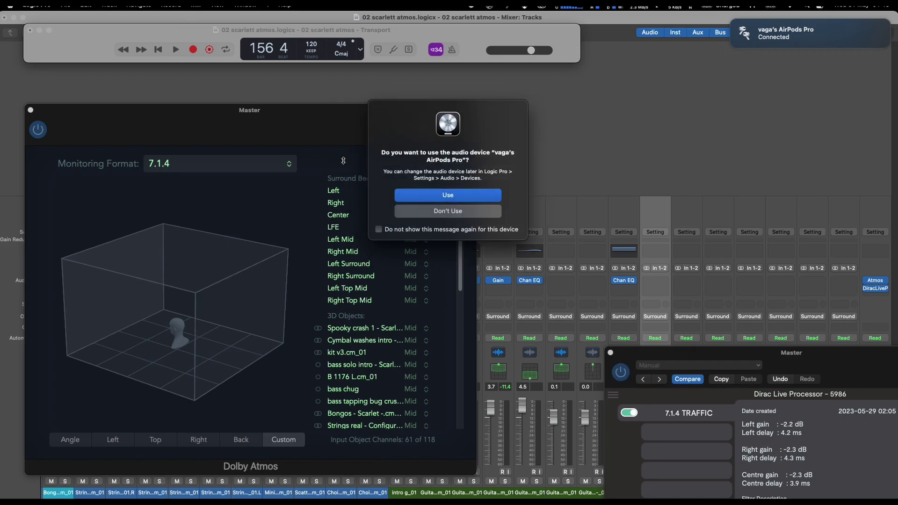
- Use the AirPods and monitor via Apple Renderer (Head Tracking, Personalized), then close the Atmos panel
click(453, 200)
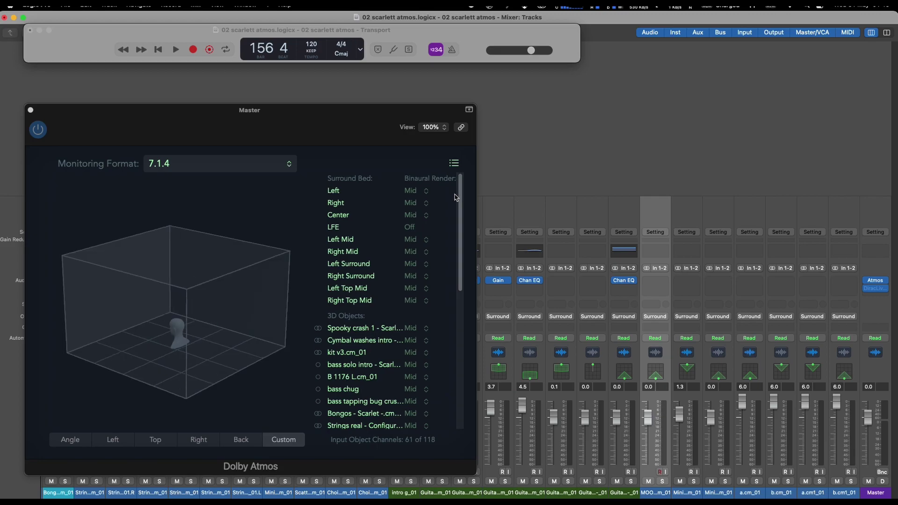
click(254, 167)
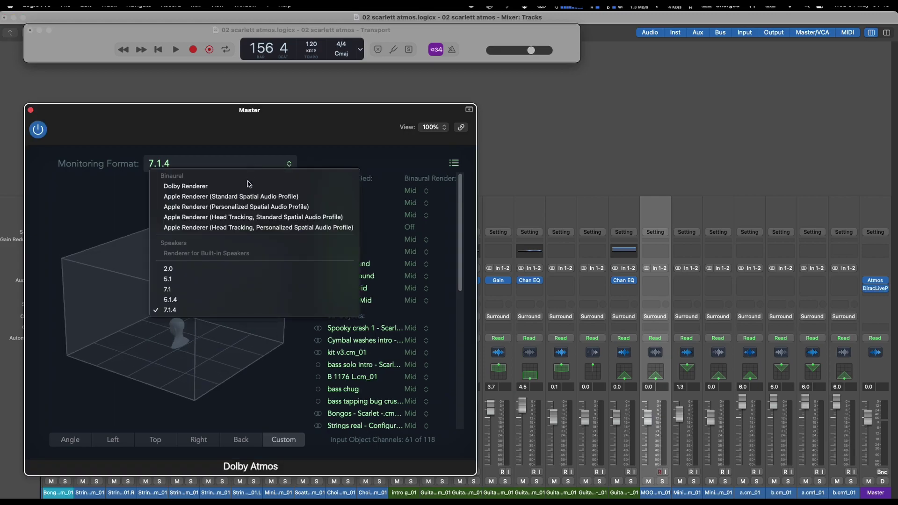
click(239, 229)
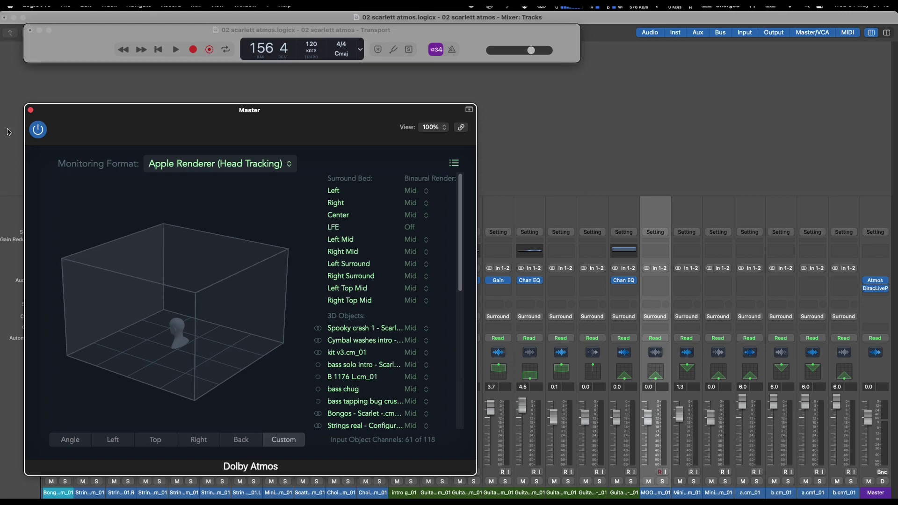
click(31, 110)
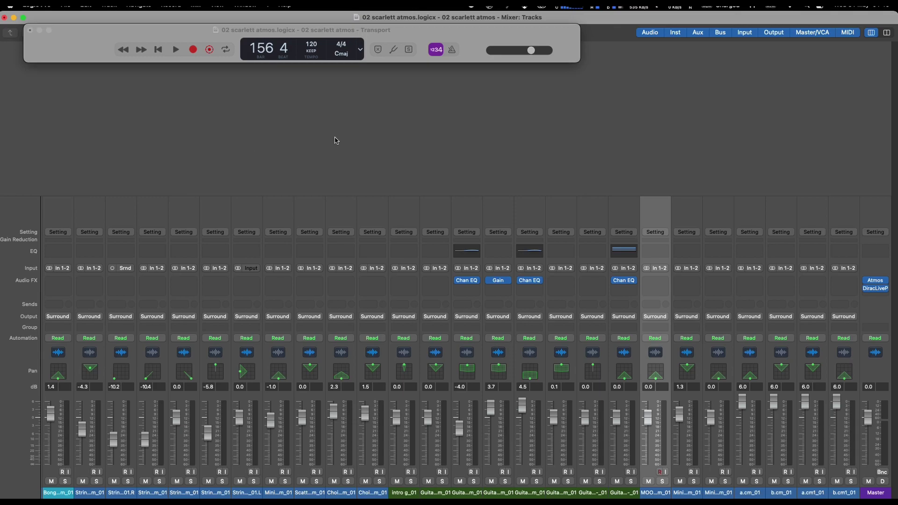
click(566, 280)
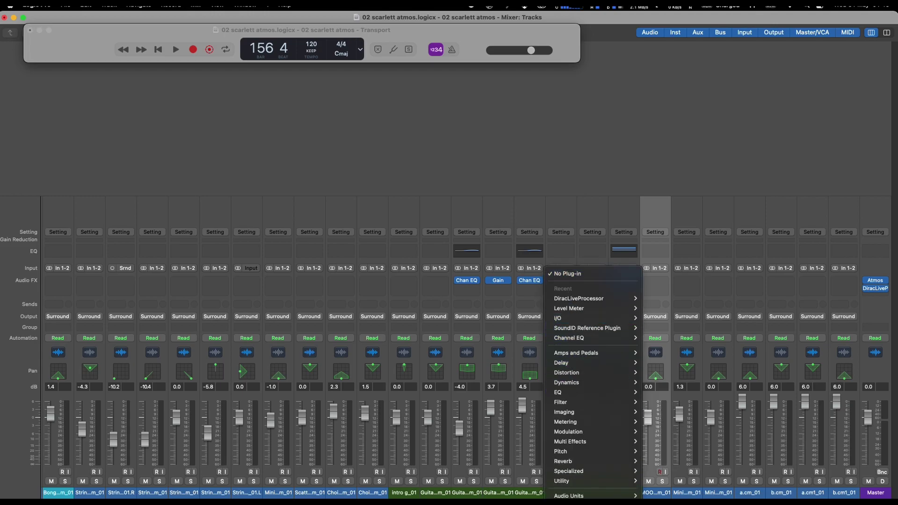
- Insert a Utility > I/O plug-in on the Guitar middle part channel and close its window
mouse_move(569, 483)
click(711, 485)
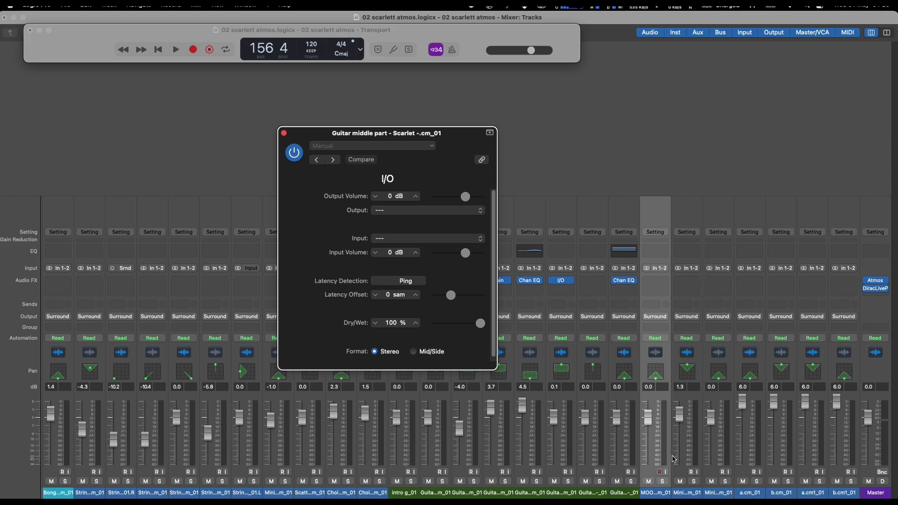
click(283, 133)
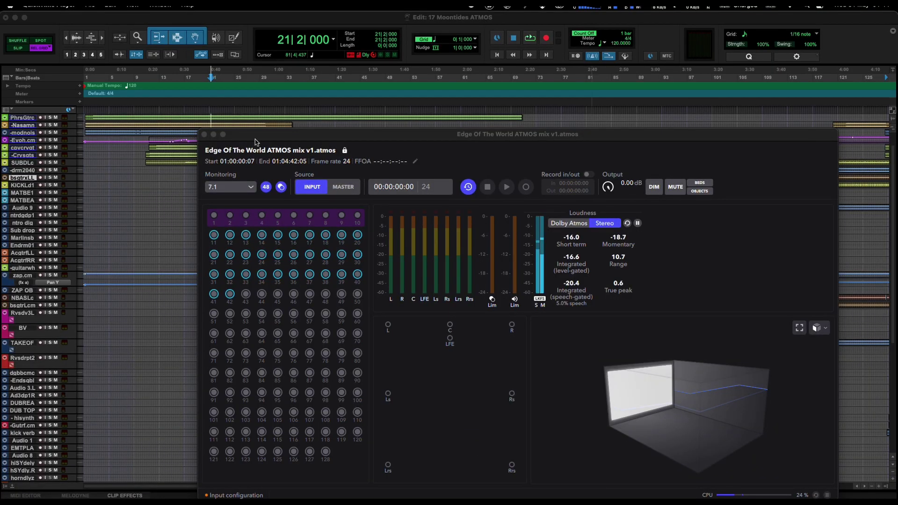
- Set Pro Tools' Playback Engine to Dolby Audio Bridge
click(218, 19)
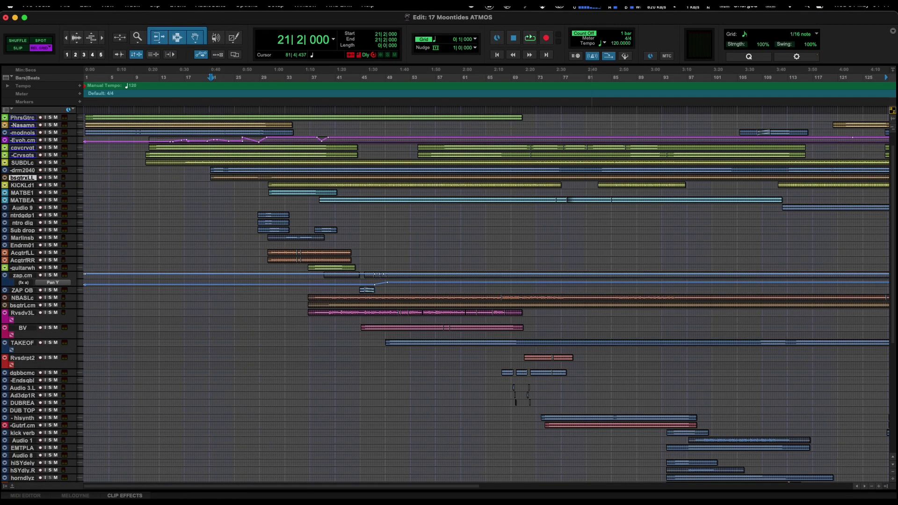
click(275, 5)
click(299, 28)
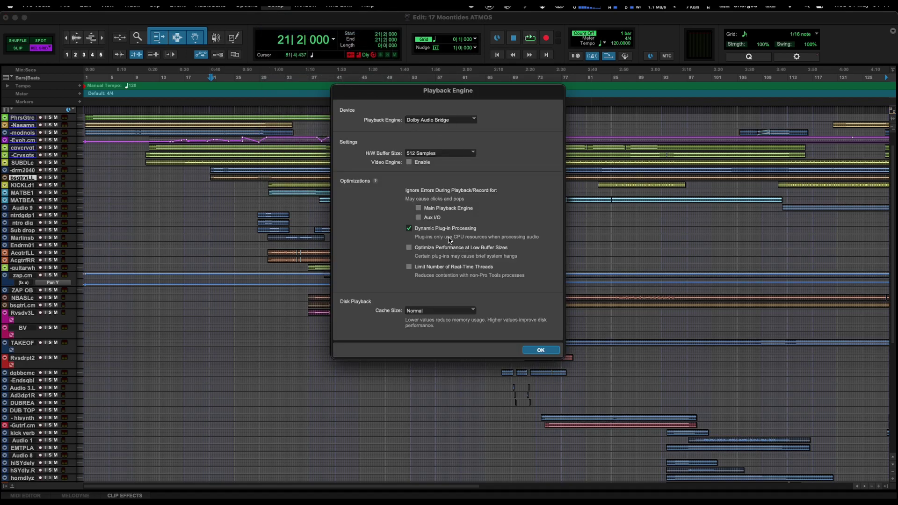
click(541, 350)
- Set the Dolby Atmos Renderer's output device to the Dirac Virtual Audio Device in Preferences
key(super+Tab)
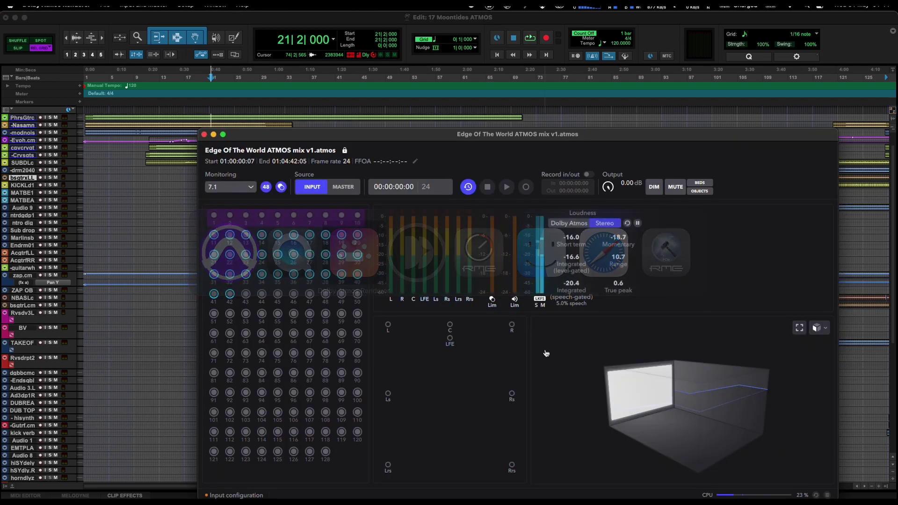
click(49, 5)
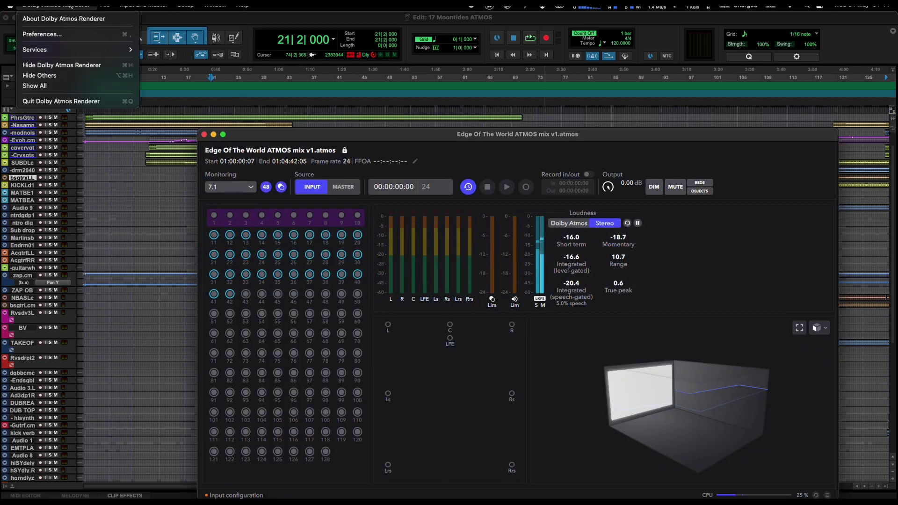
click(42, 34)
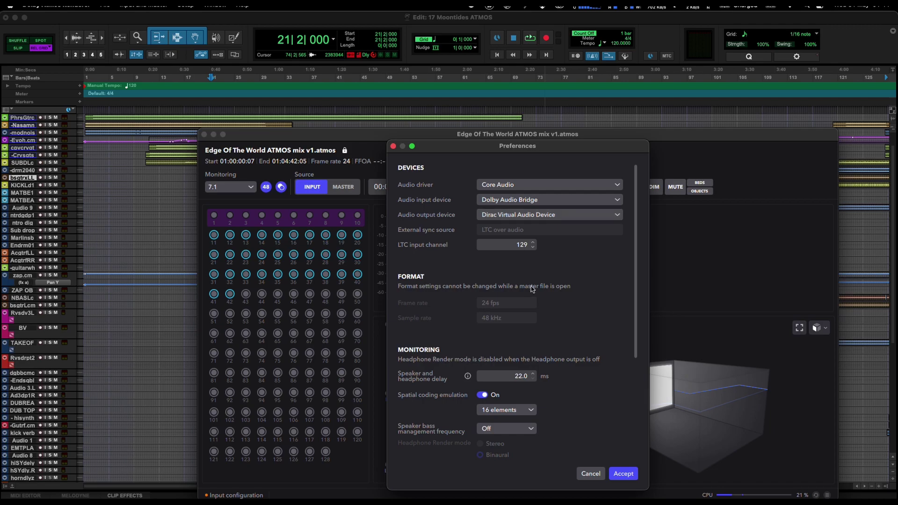
click(623, 474)
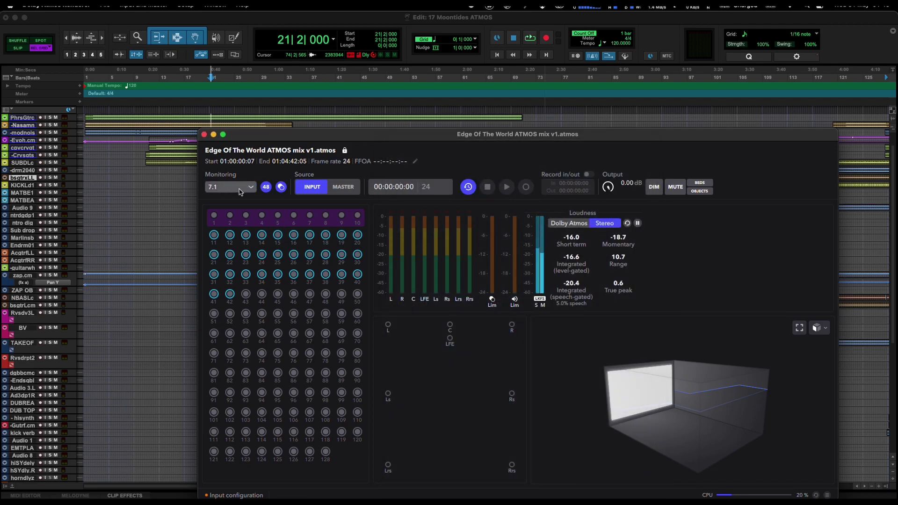
- Check Dirac Live briefly, then stop Pro Tools playback
key(super+Tab)
key(super+Tab)
key(super+Tab)
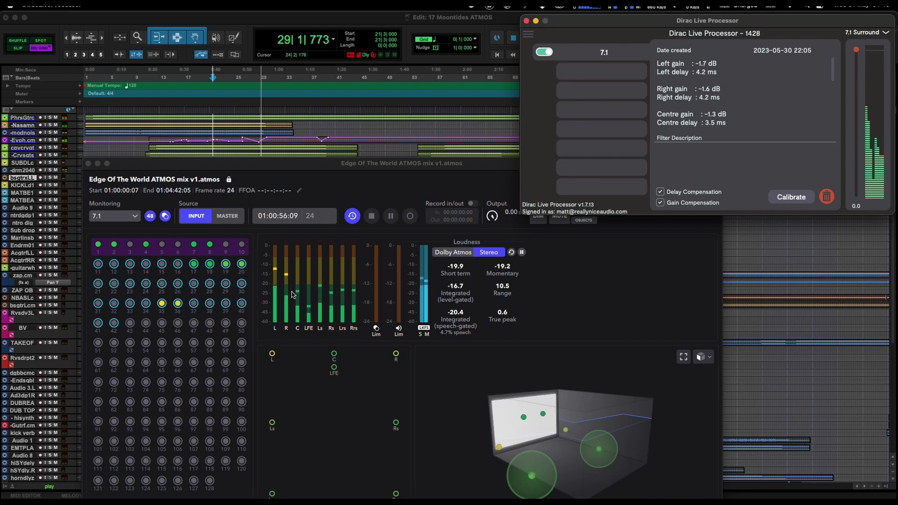
click(304, 185)
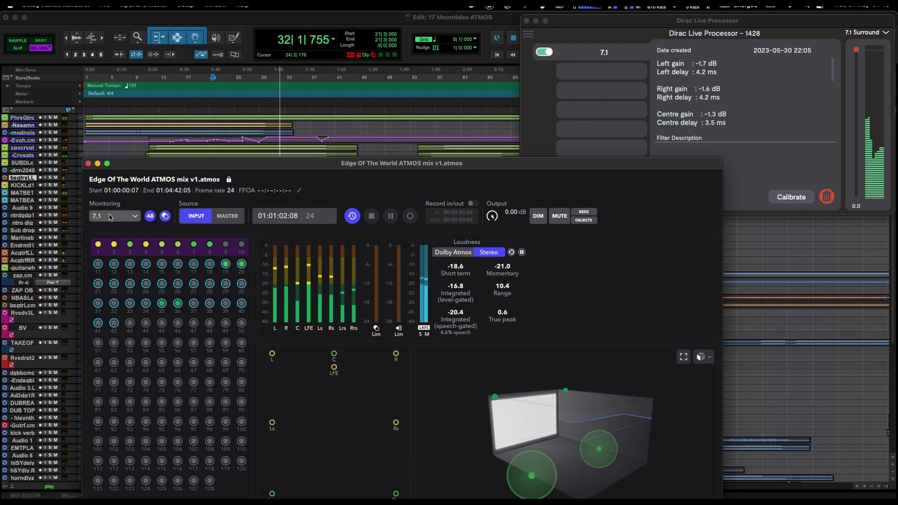
key(super+Tab)
key(space)
- Change the Renderer's monitoring layout from 7.1 to 7.1.4
key(super+Tab)
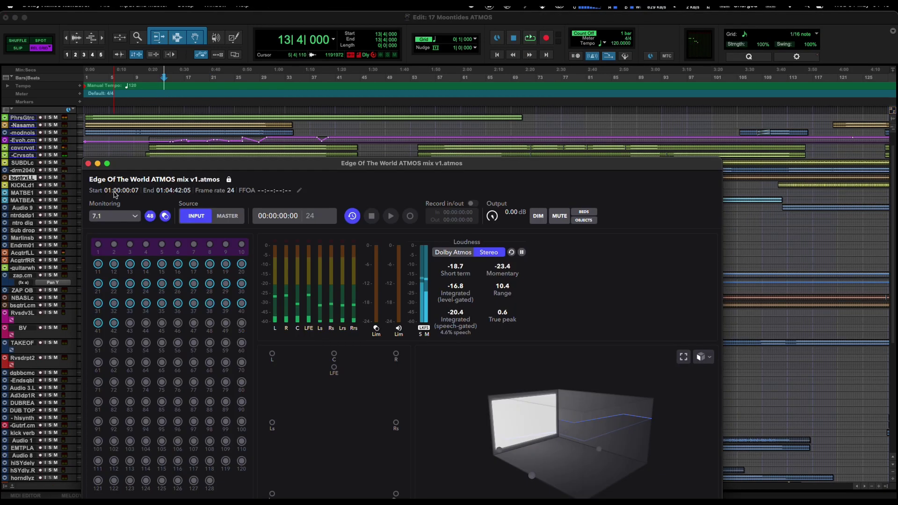
click(124, 218)
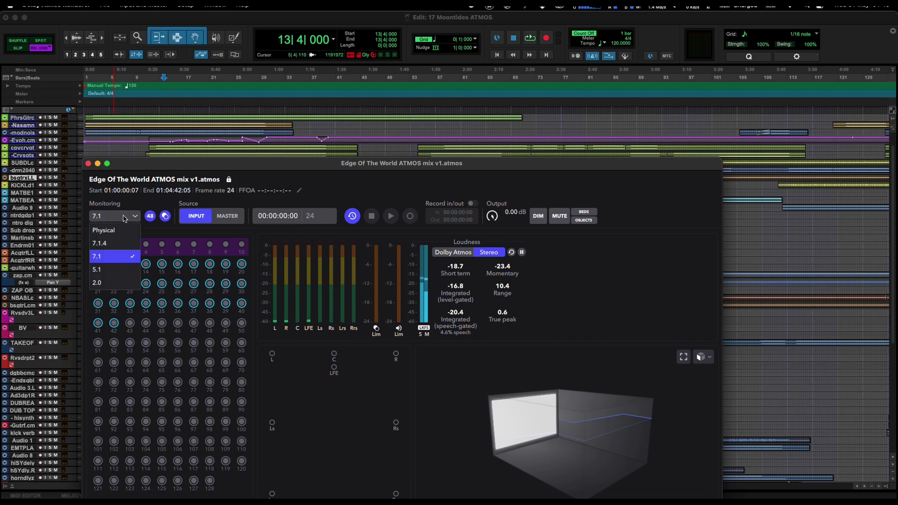
click(111, 245)
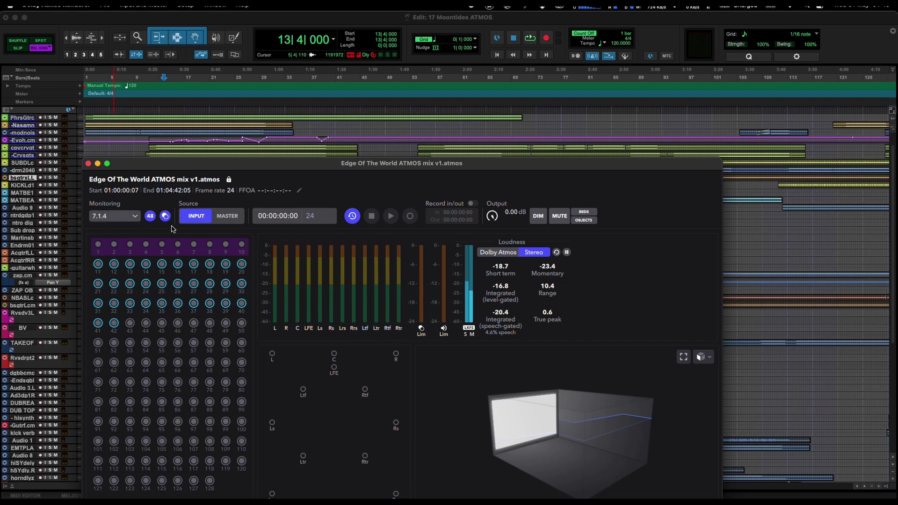
key(super+Tab)
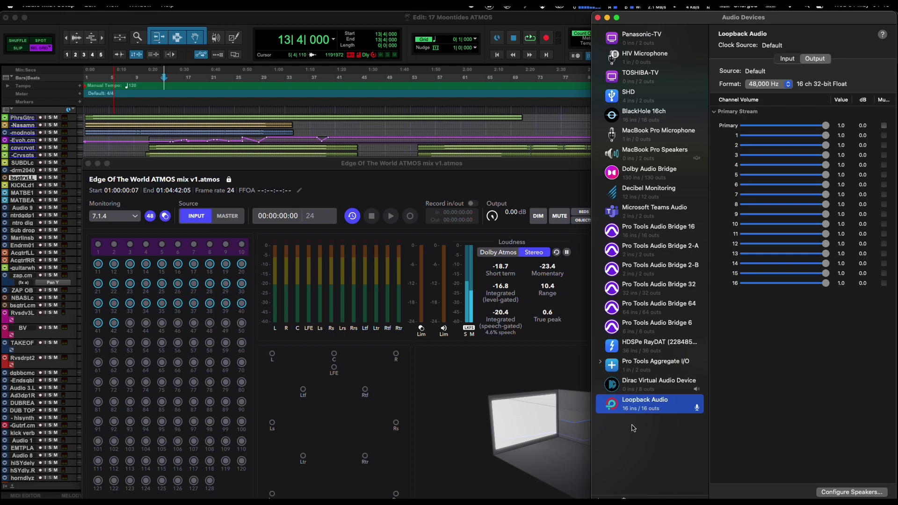
- View the Dirac Virtual Audio Device's 8-output 7.1 Surround speaker layout, then return to Pro Tools
click(645, 391)
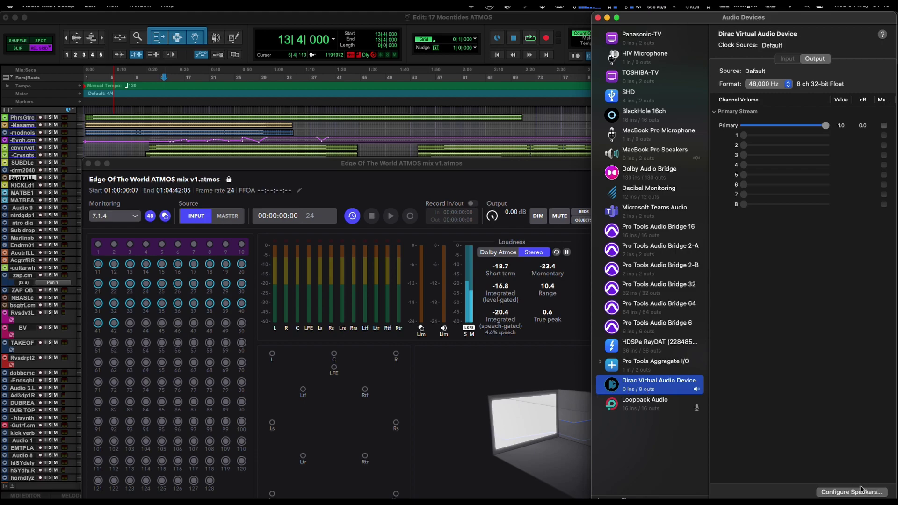
click(878, 494)
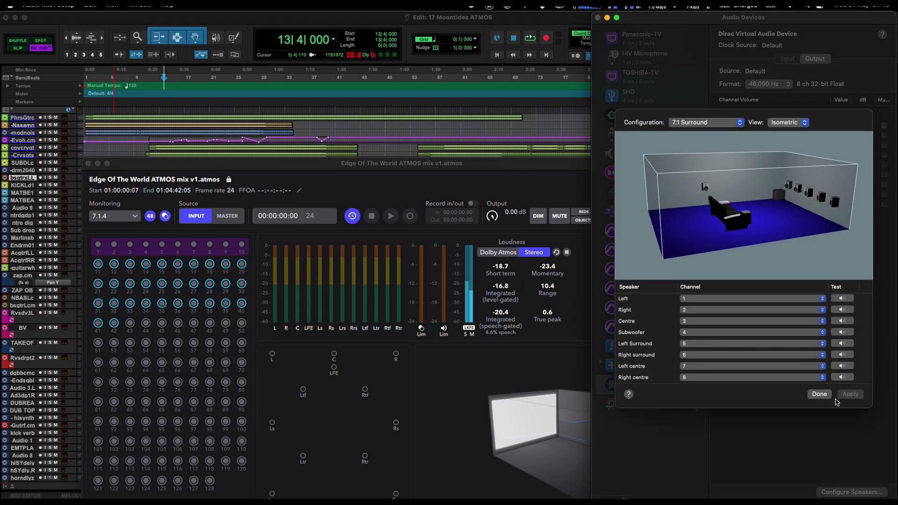
click(555, 154)
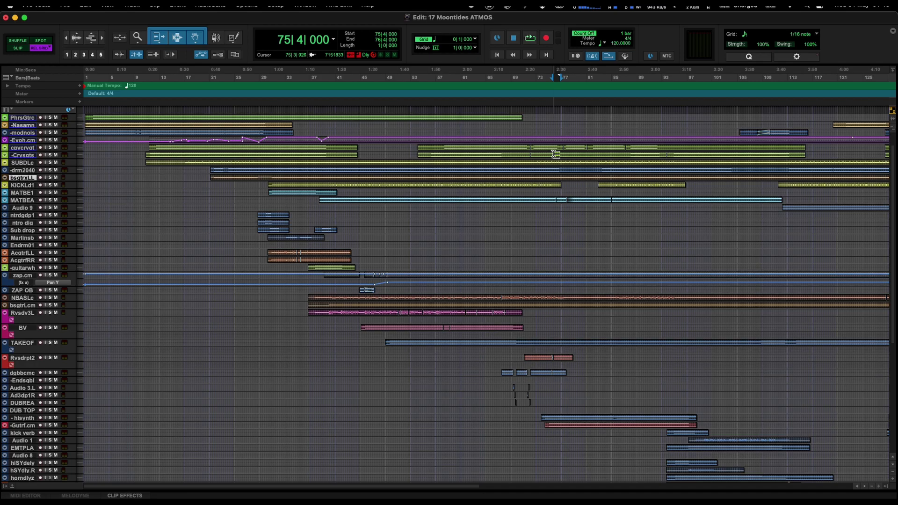